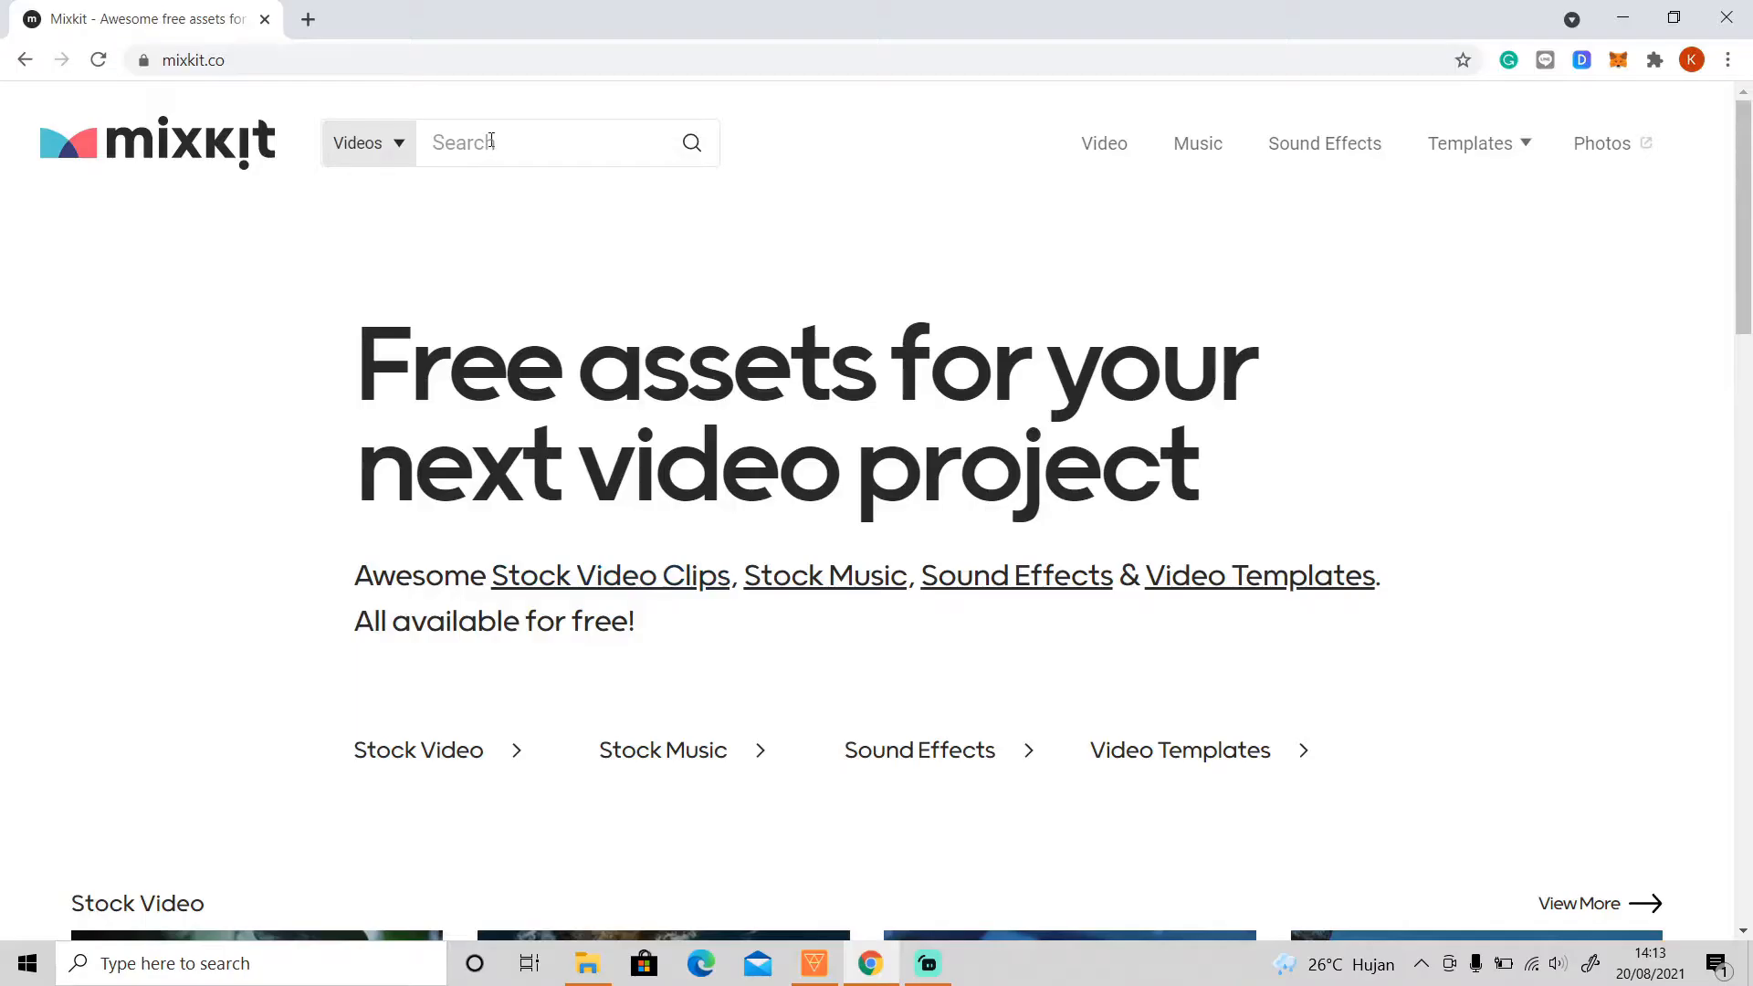
Step: Search the Mixkit stock videos for "smoke" and look through the resulting clips
click(489, 143)
text(smok)
text(e)
click(690, 146)
scroll(639, 325, down, 7)
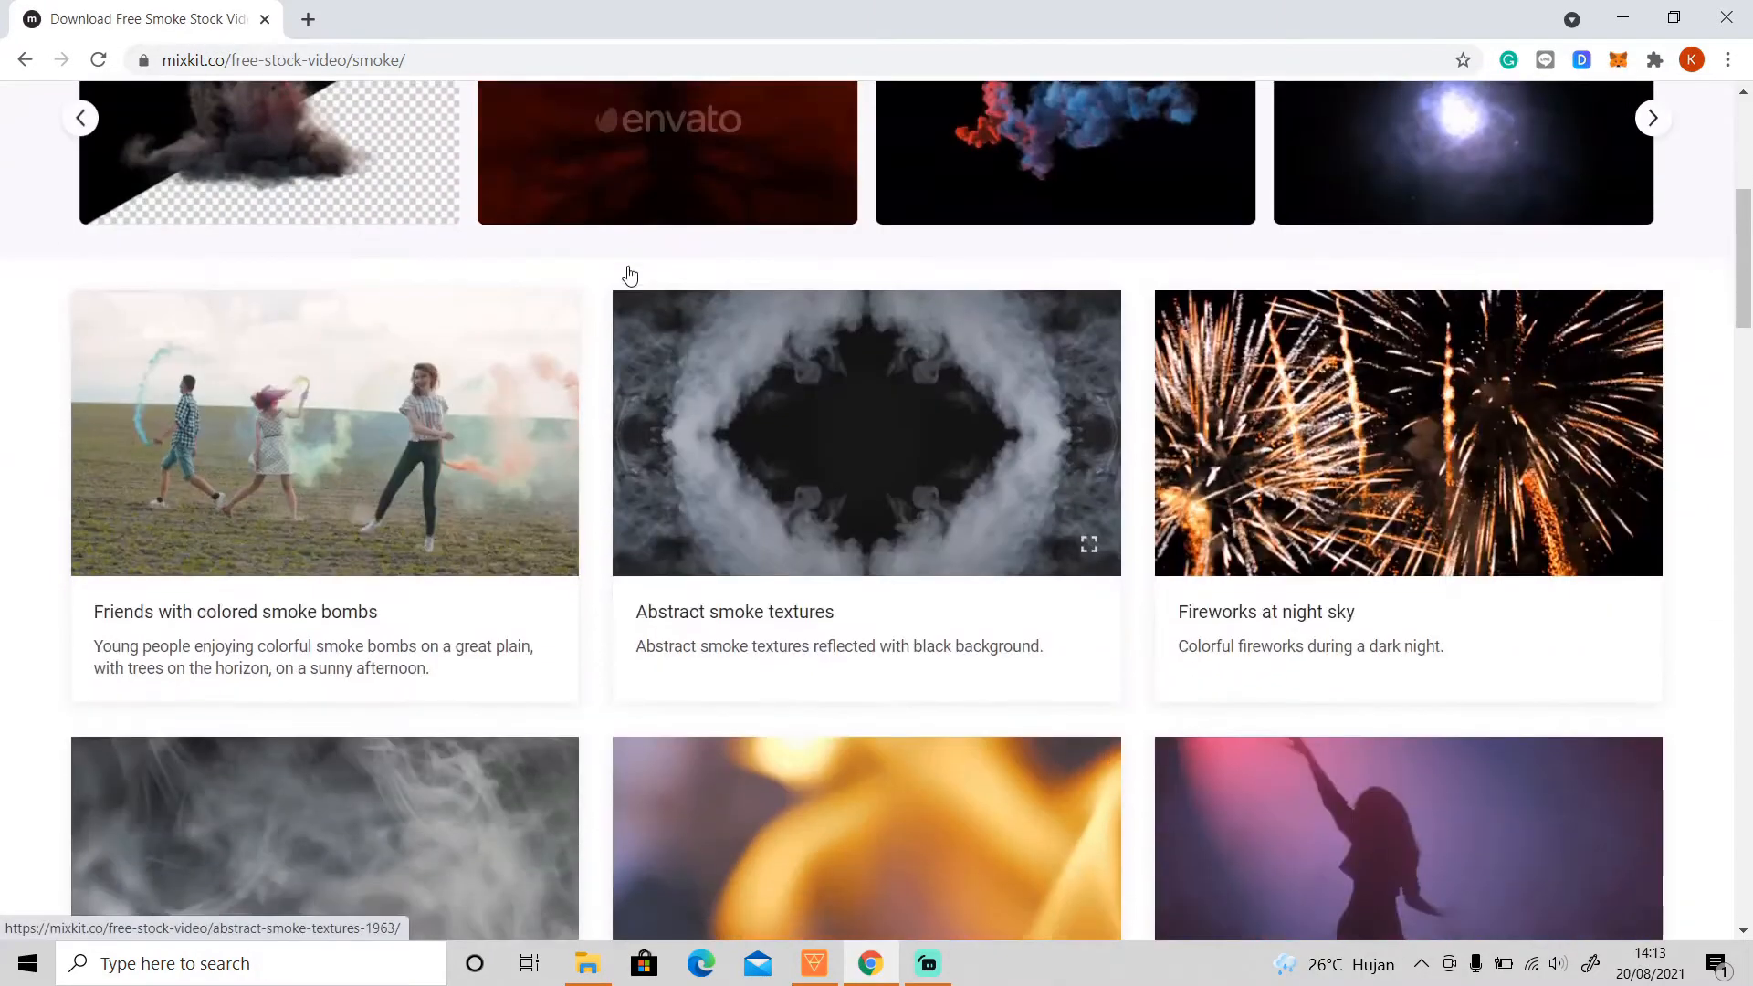
scroll(630, 274, down, 3)
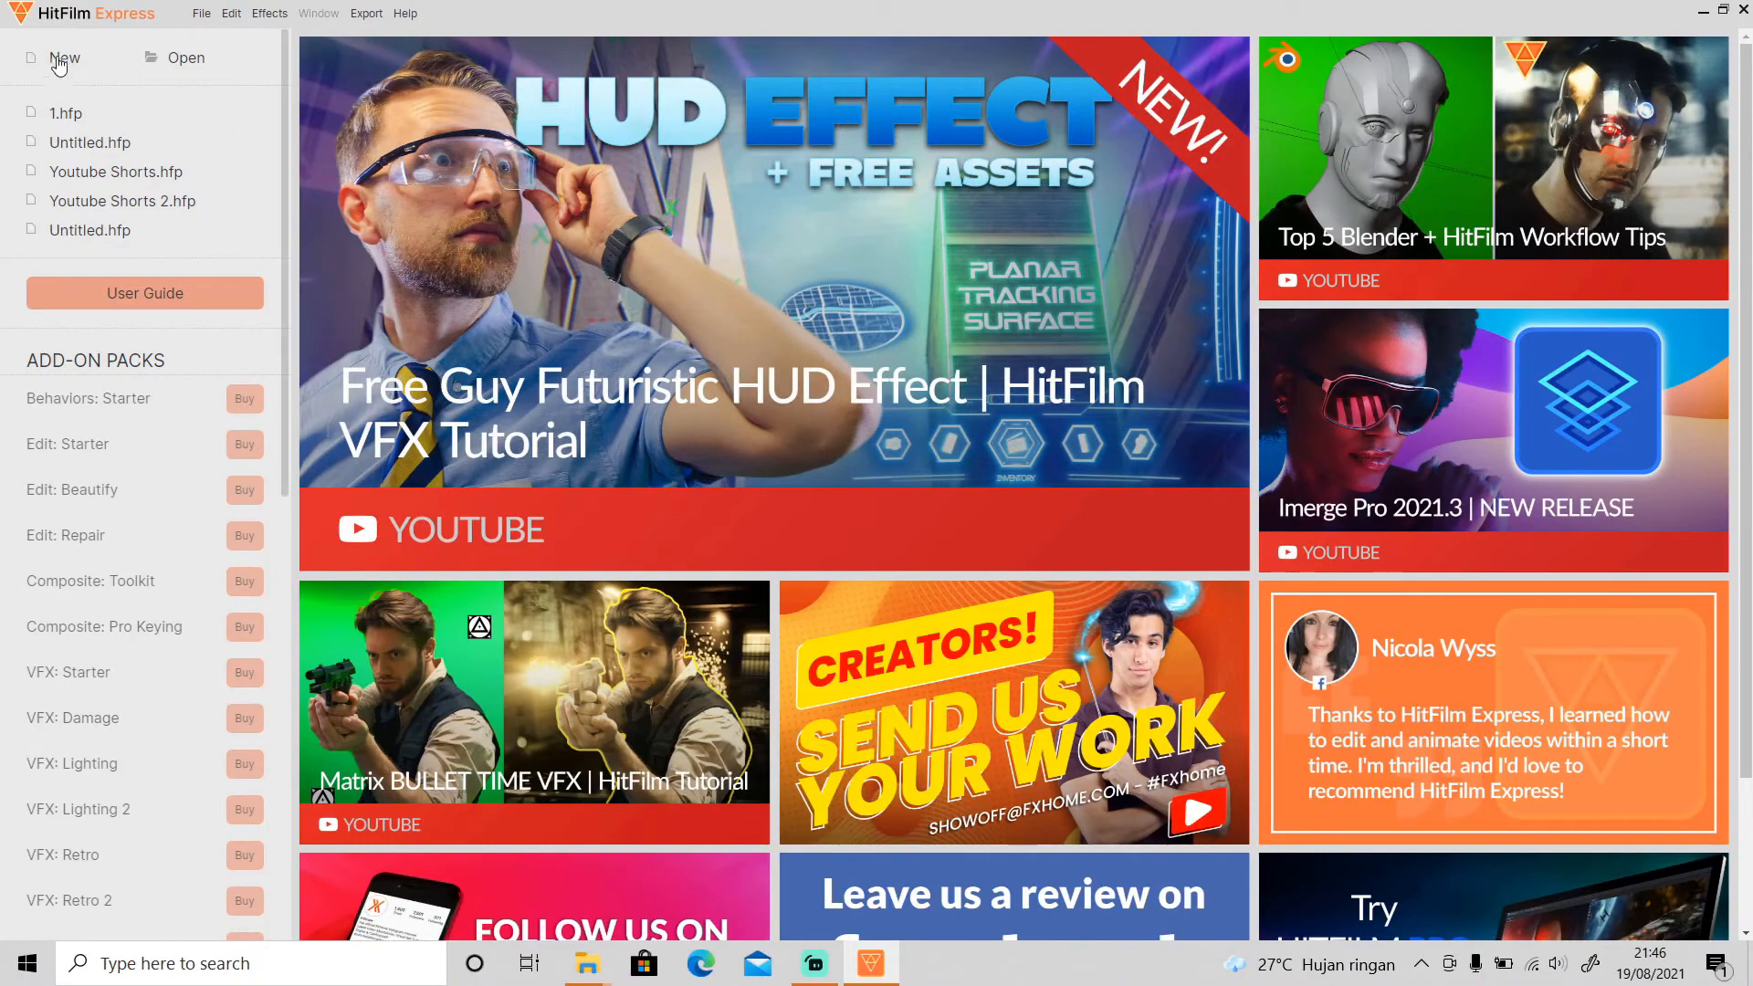
Step: In HitFilm Express, create a 1080p Full HD project at 30 fps and import DSC_0150.jpg and White smoke with black background.mp4
click(62, 60)
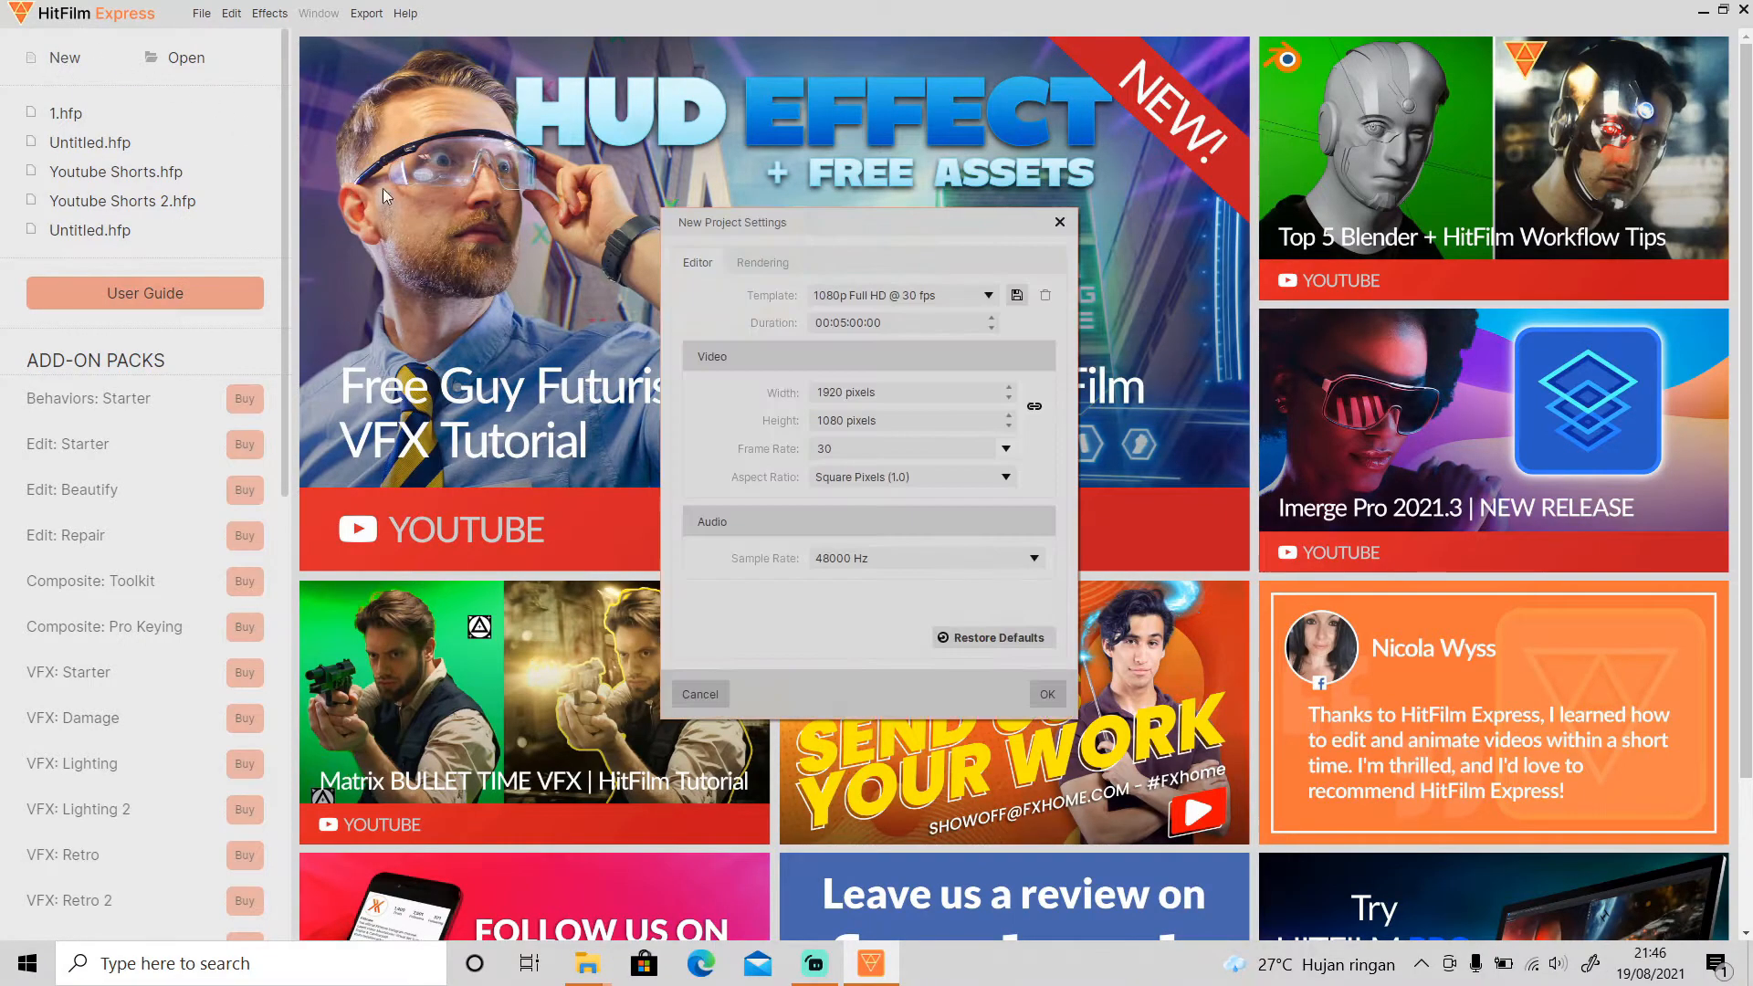
click(1047, 692)
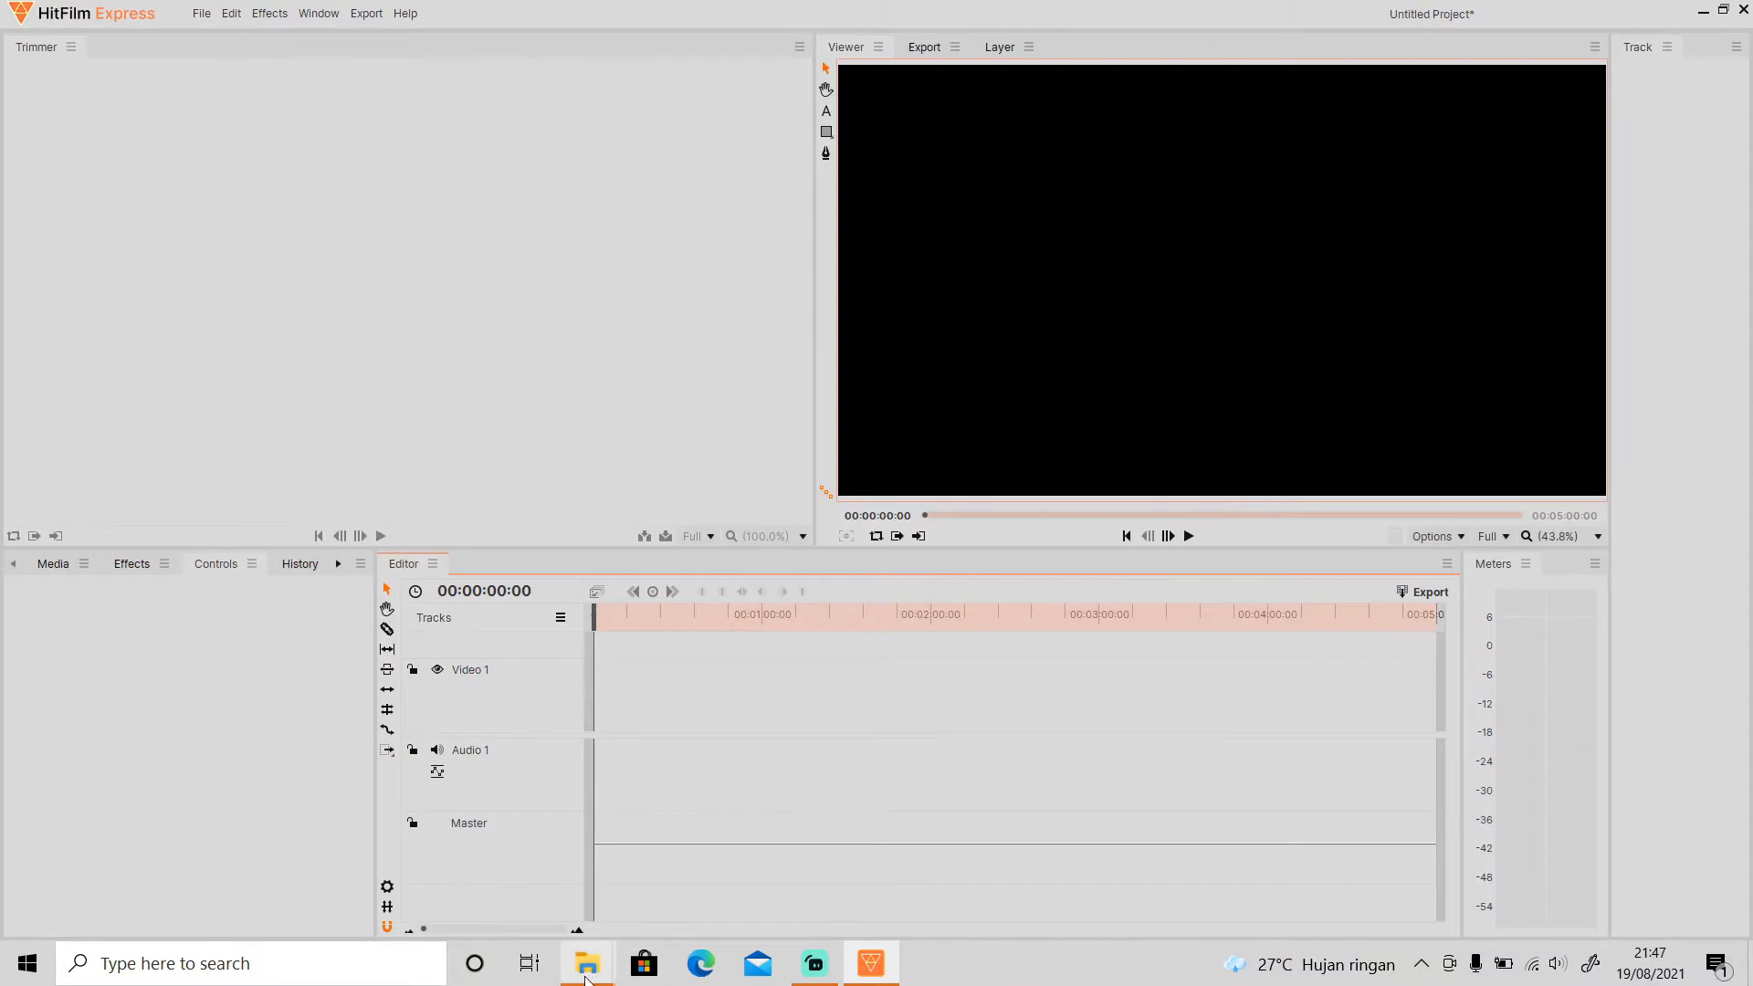
click(587, 963)
click(727, 845)
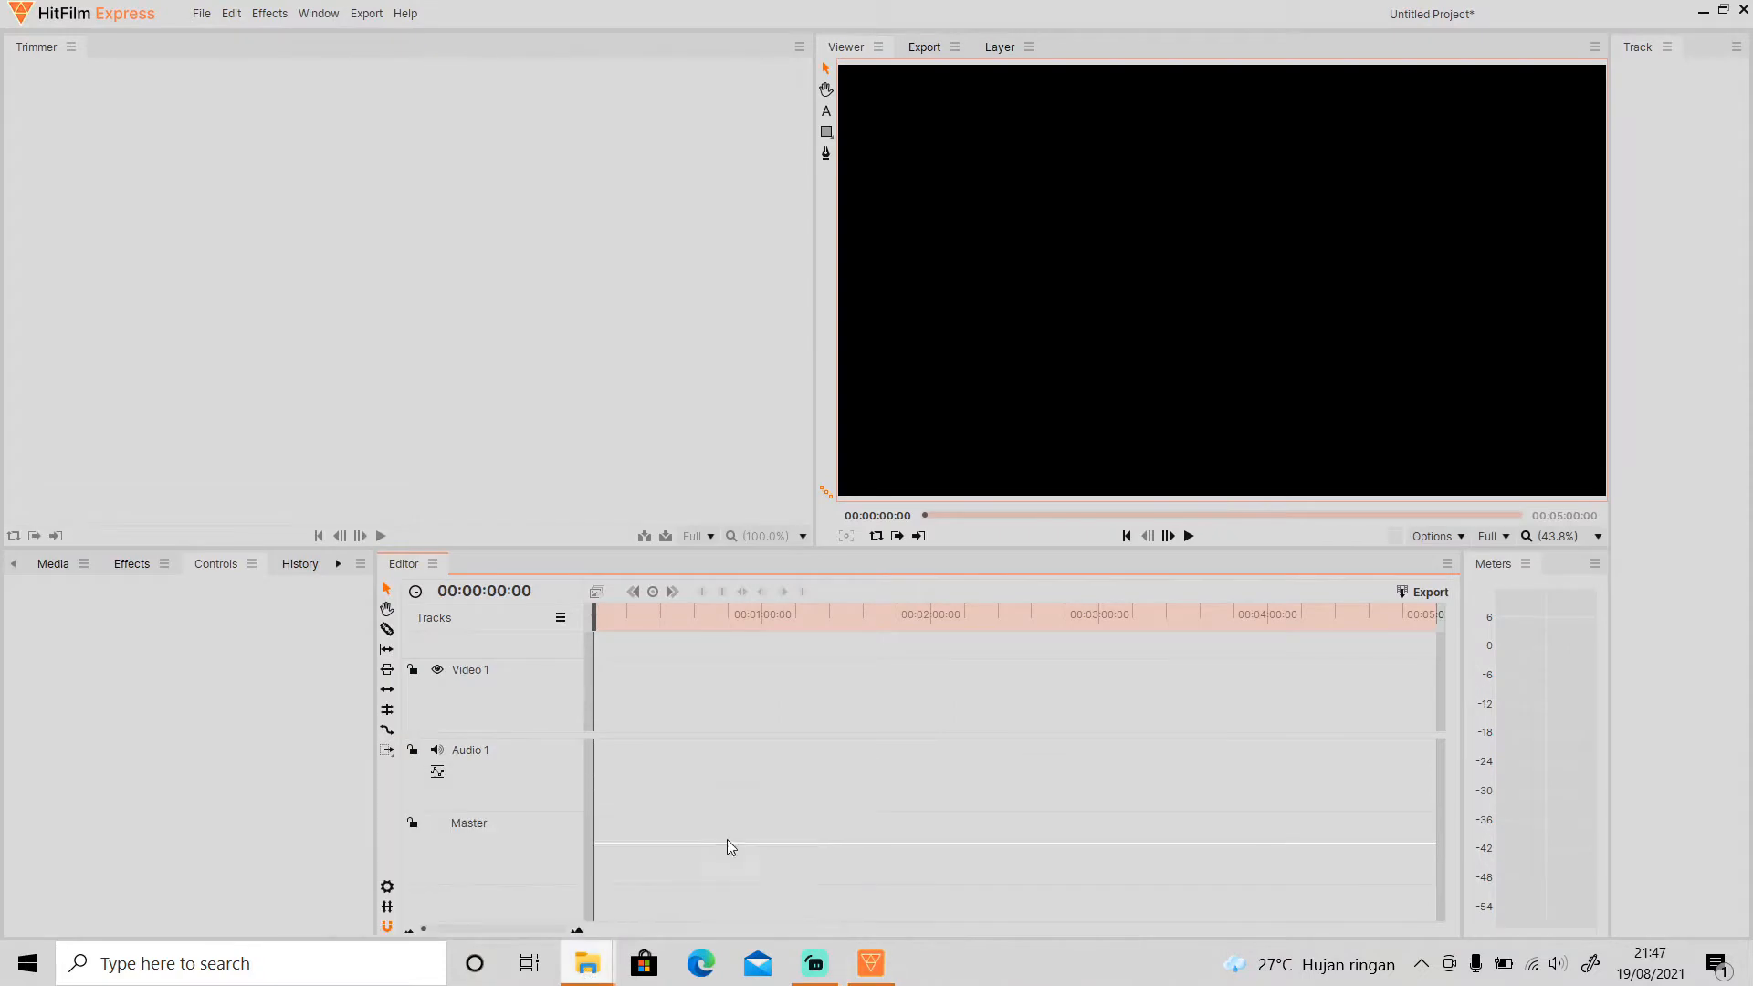
drag(648, 306, 183, 699)
mouse_move(587, 964)
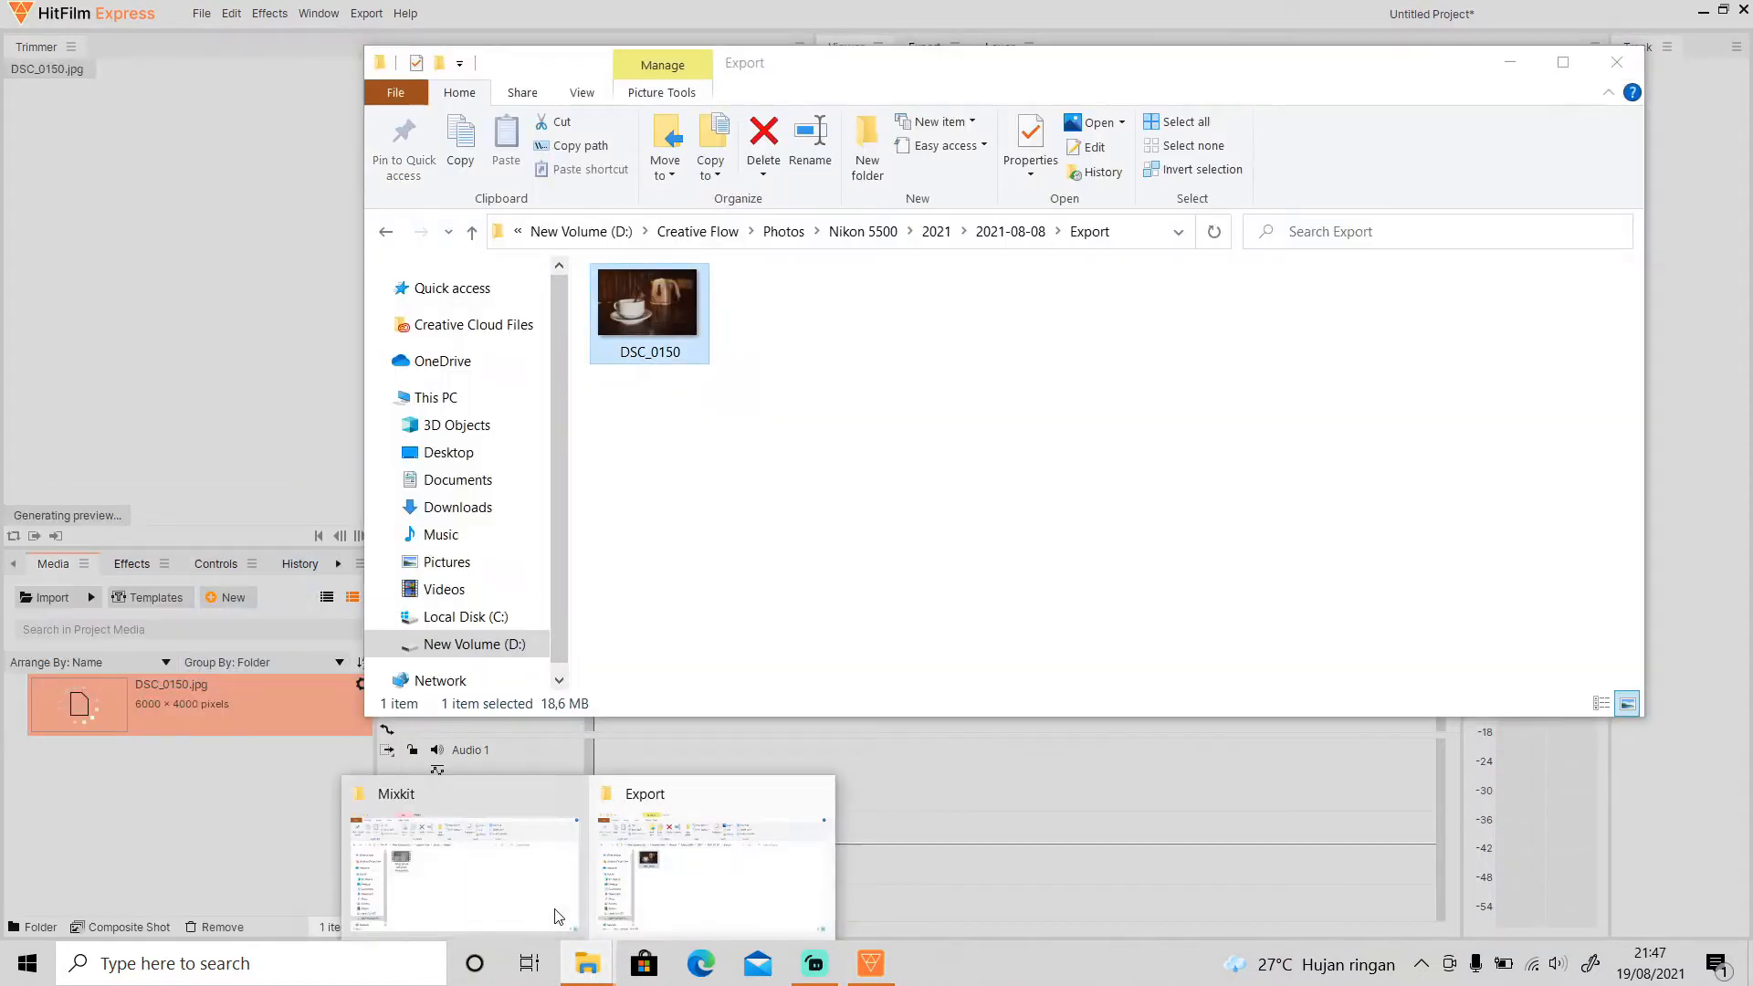
click(465, 858)
drag(618, 293, 267, 834)
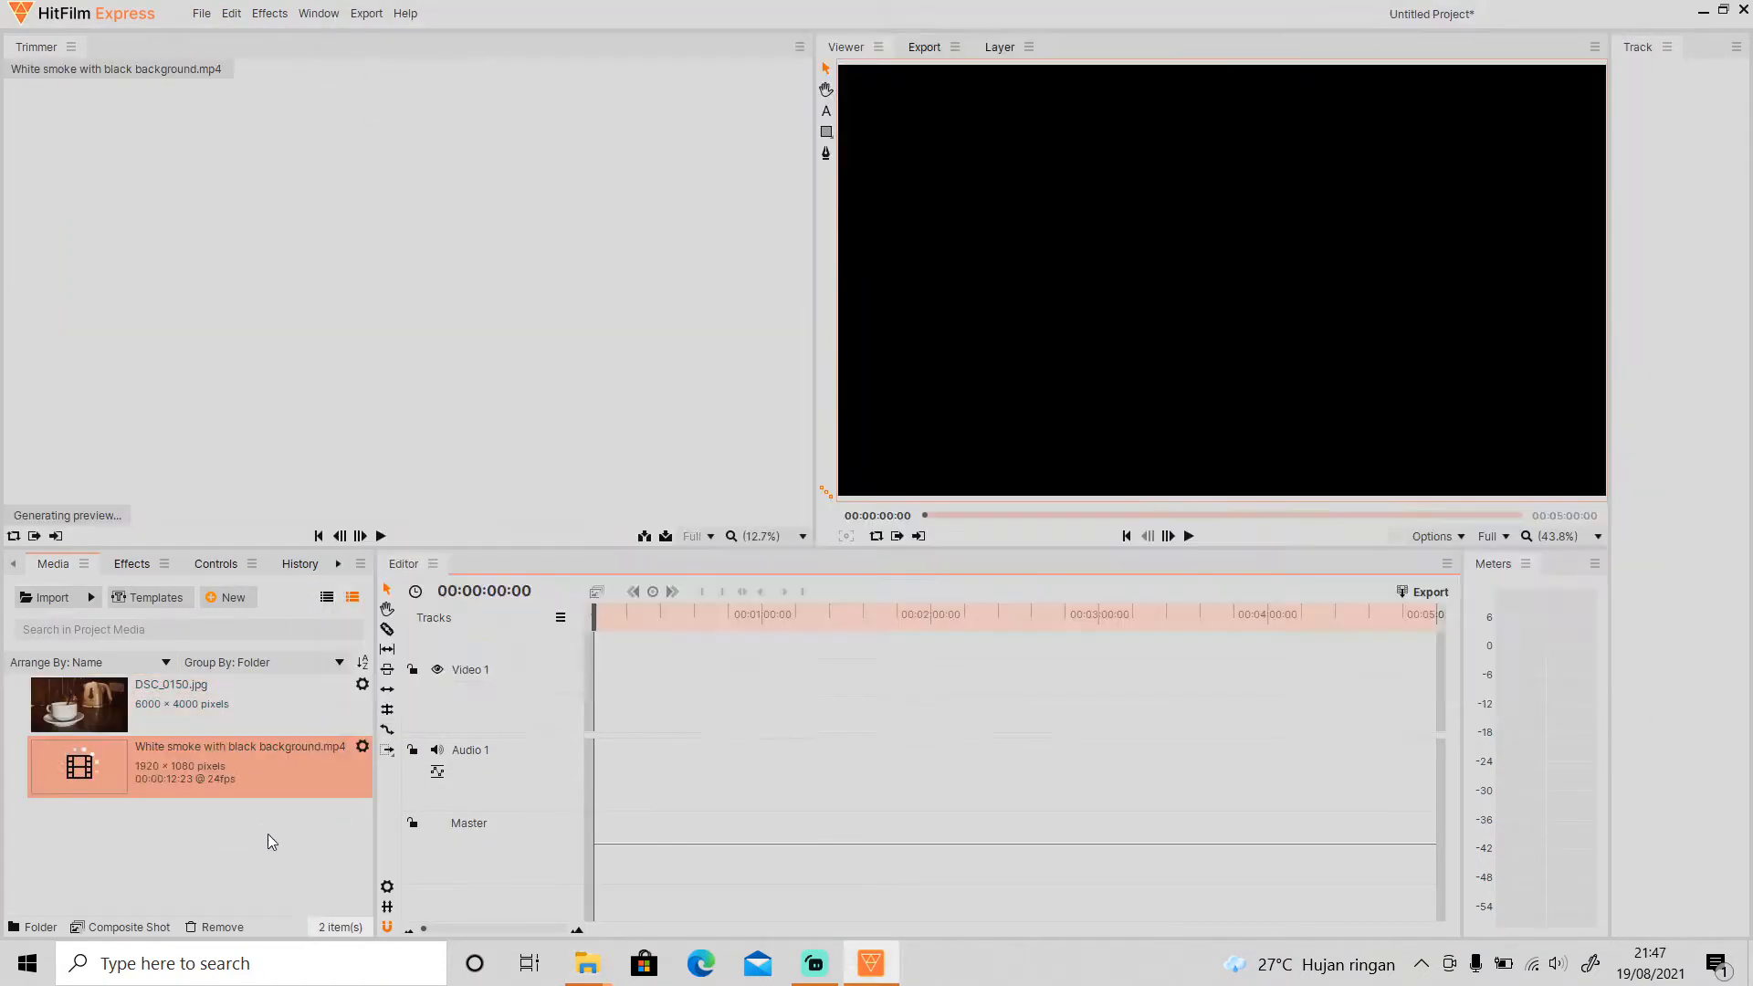
Step: Display the project media as a compact list and reduce the height of the timeline's video track
click(327, 597)
click(561, 617)
mouse_move(587, 634)
click(696, 635)
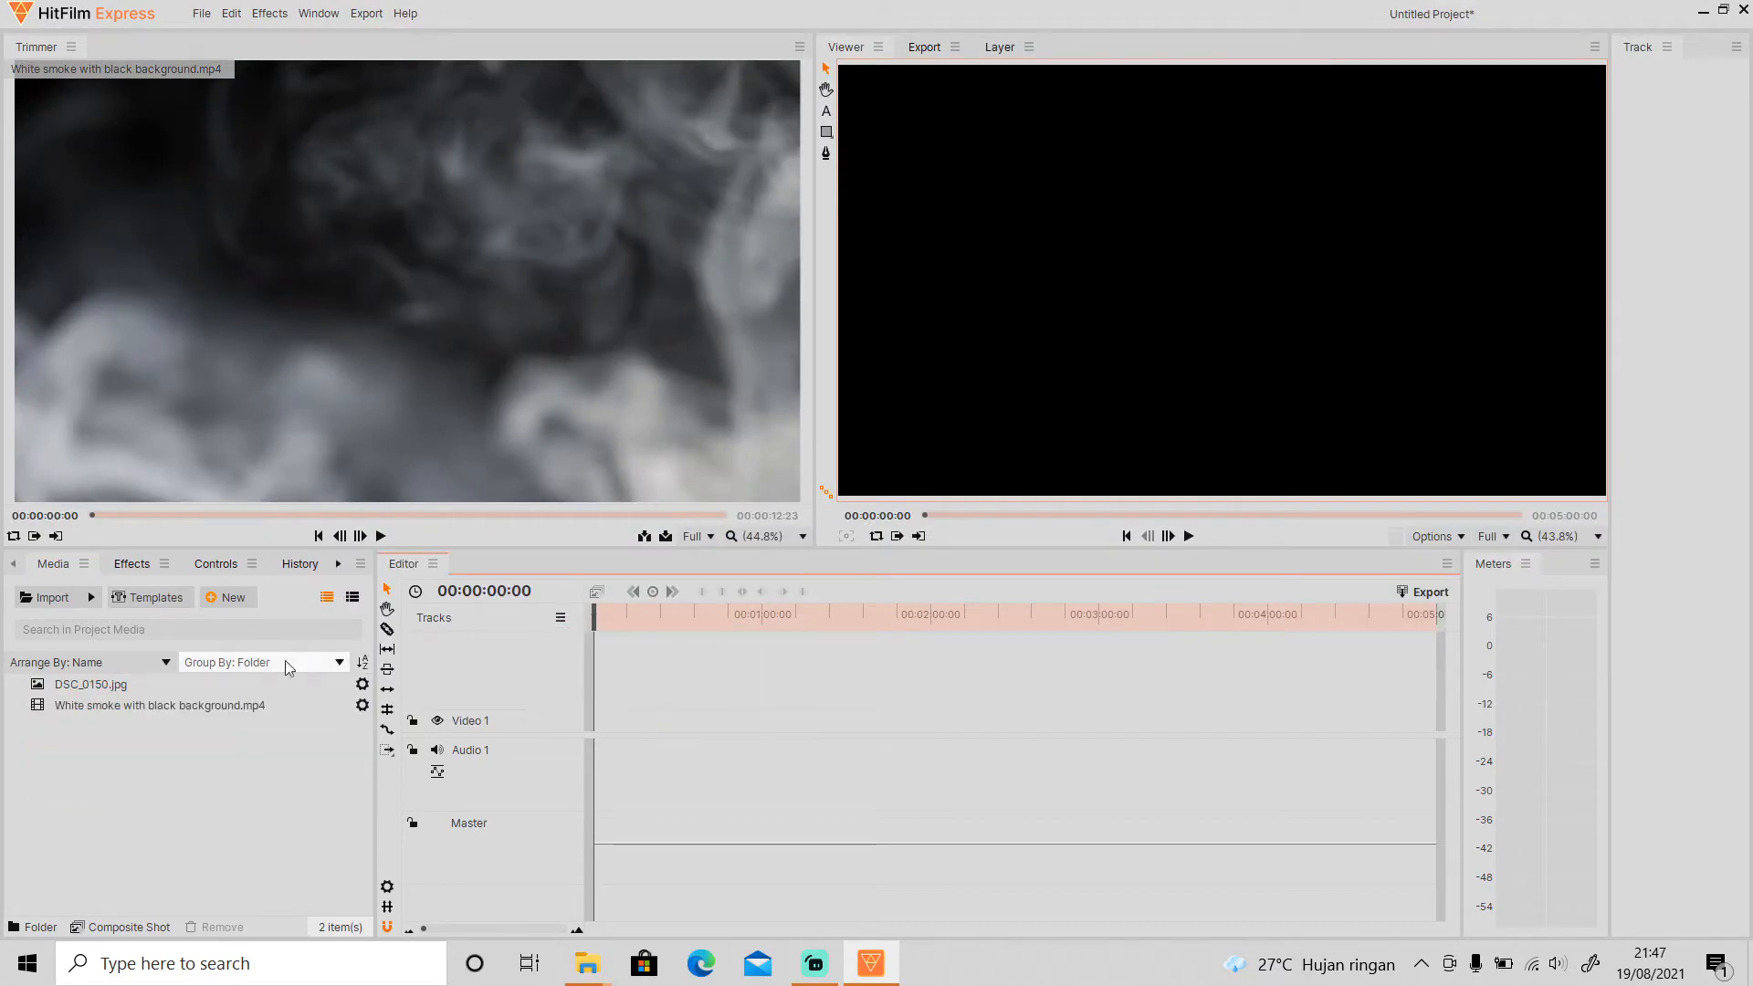
Step: Place DSC_0150.jpg at the start of Video 1 and the white smoke clip on a new video track above it
drag(123, 689, 601, 721)
click(522, 930)
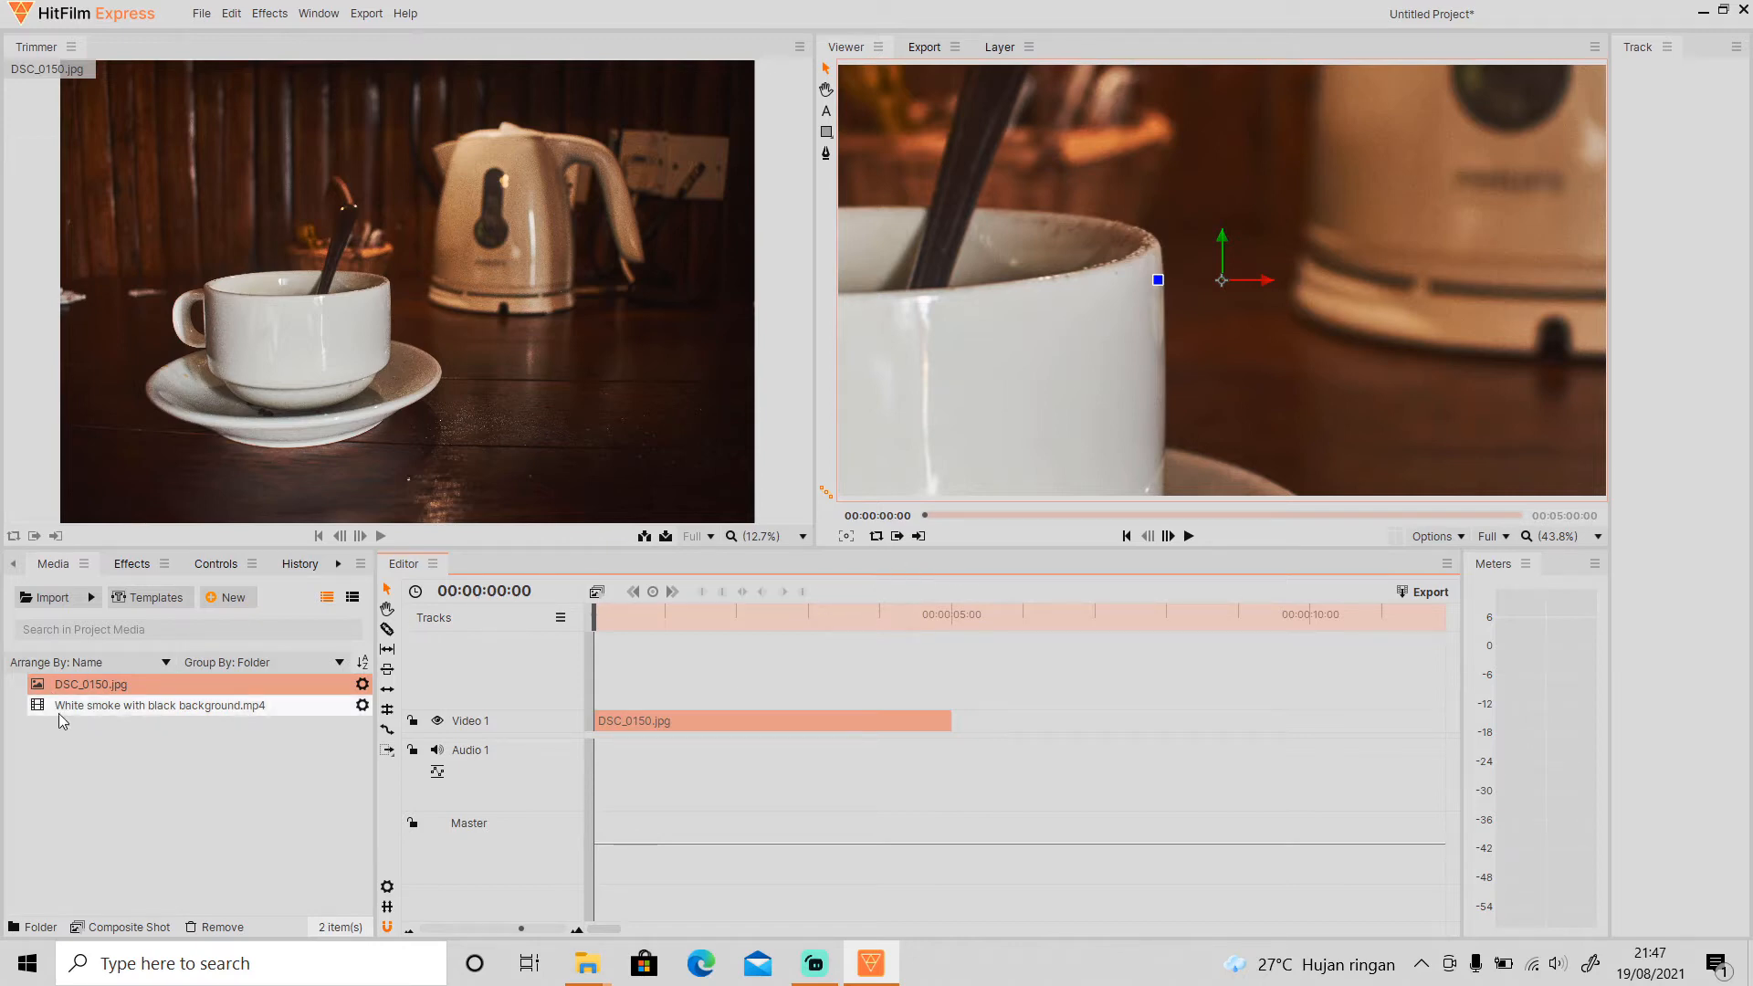
drag(152, 707, 579, 744)
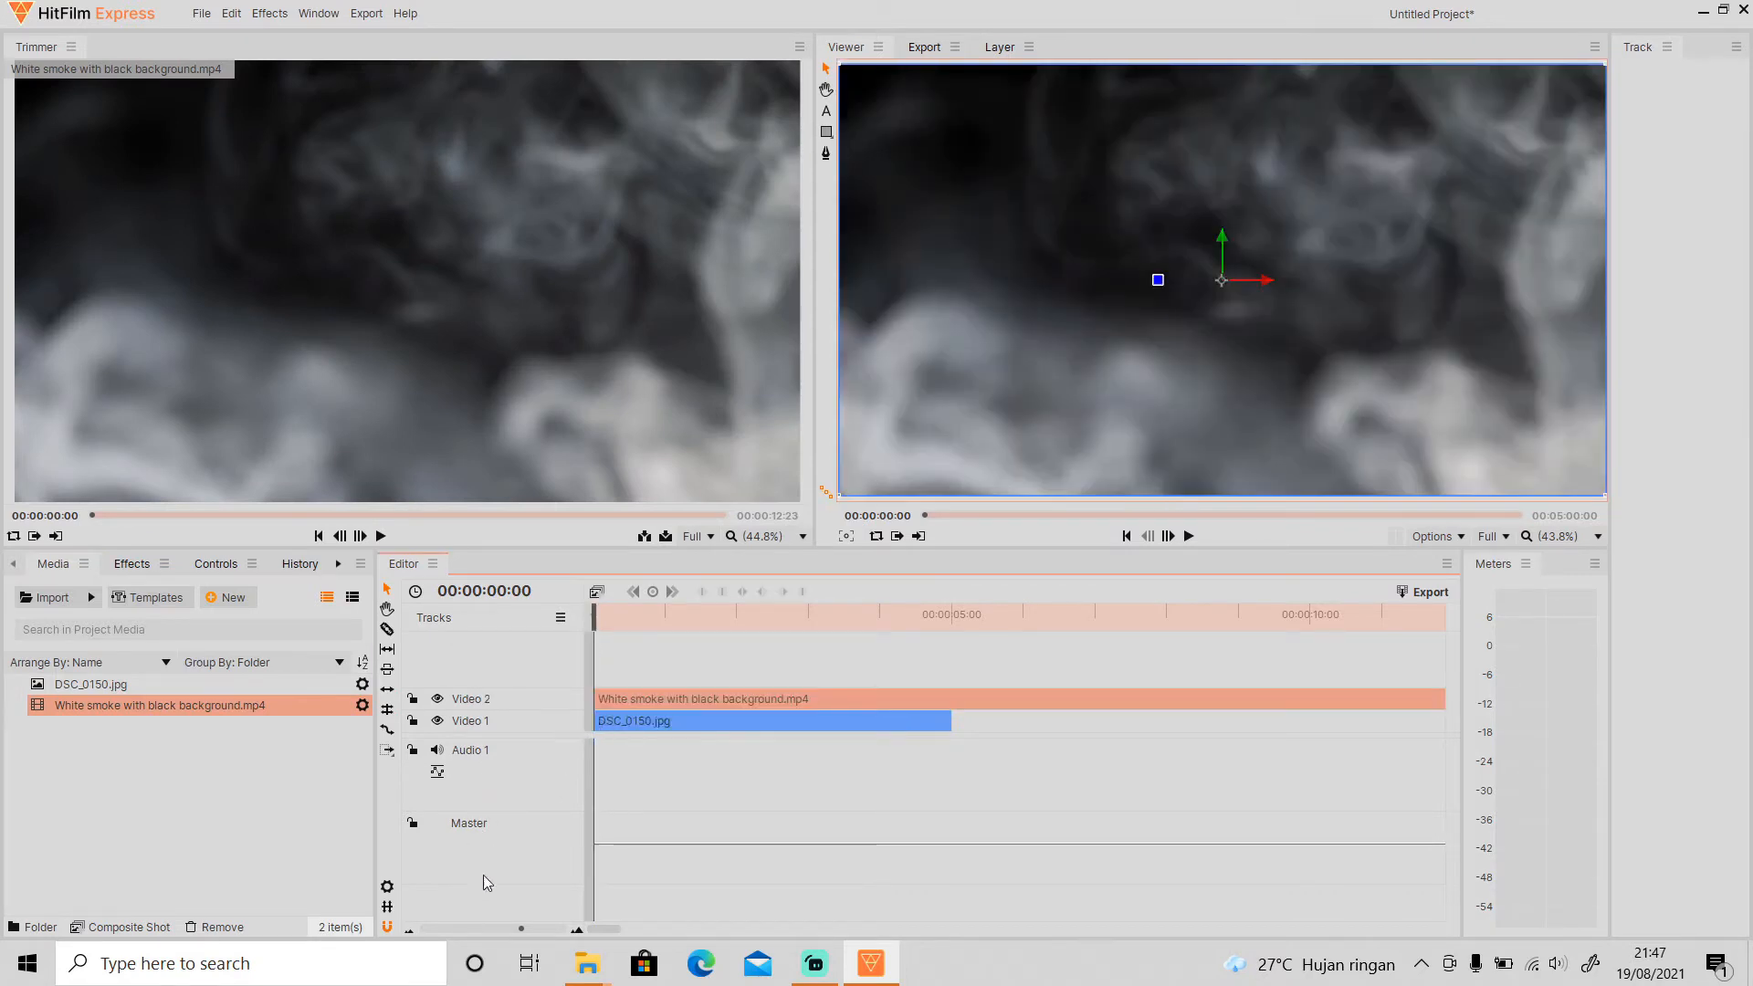
Step: Slice the smoke clip where the photo clip ends and delete the excess part
click(409, 930)
key(c)
click(833, 699)
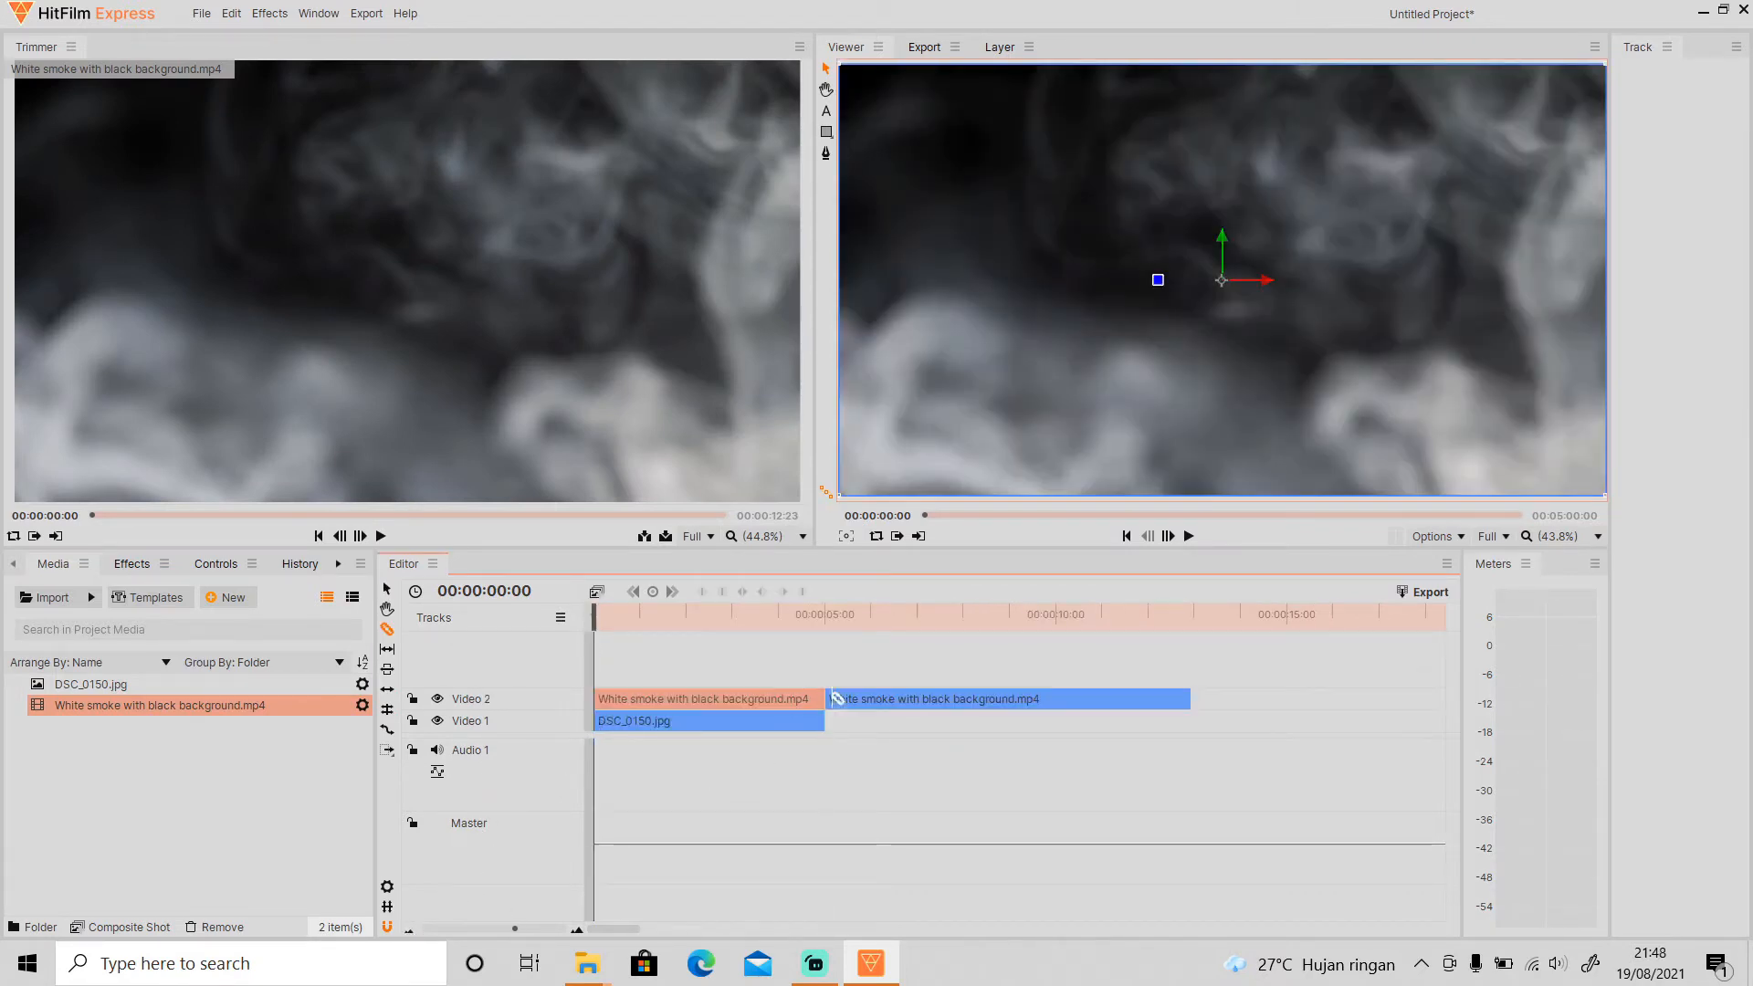
key(v)
click(904, 702)
key(Delete)
click(577, 929)
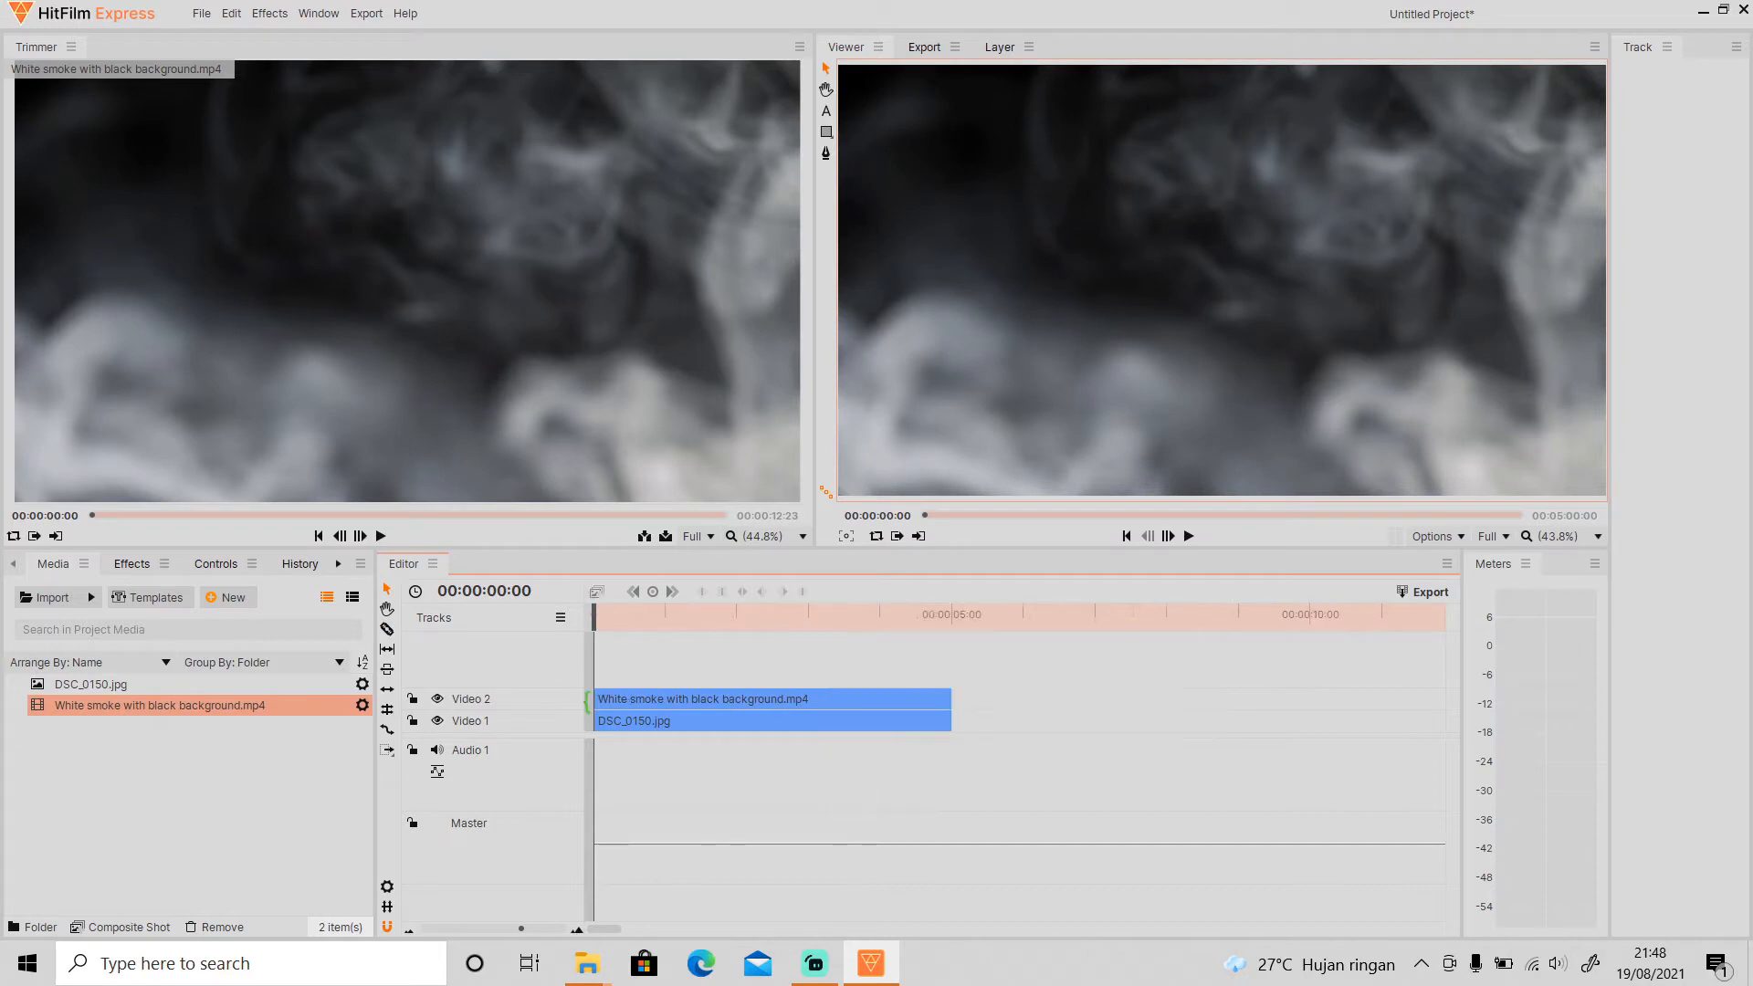
Step: Hide the smoke track and set the scale of the DSC_0150.jpg clip to 32%
click(438, 698)
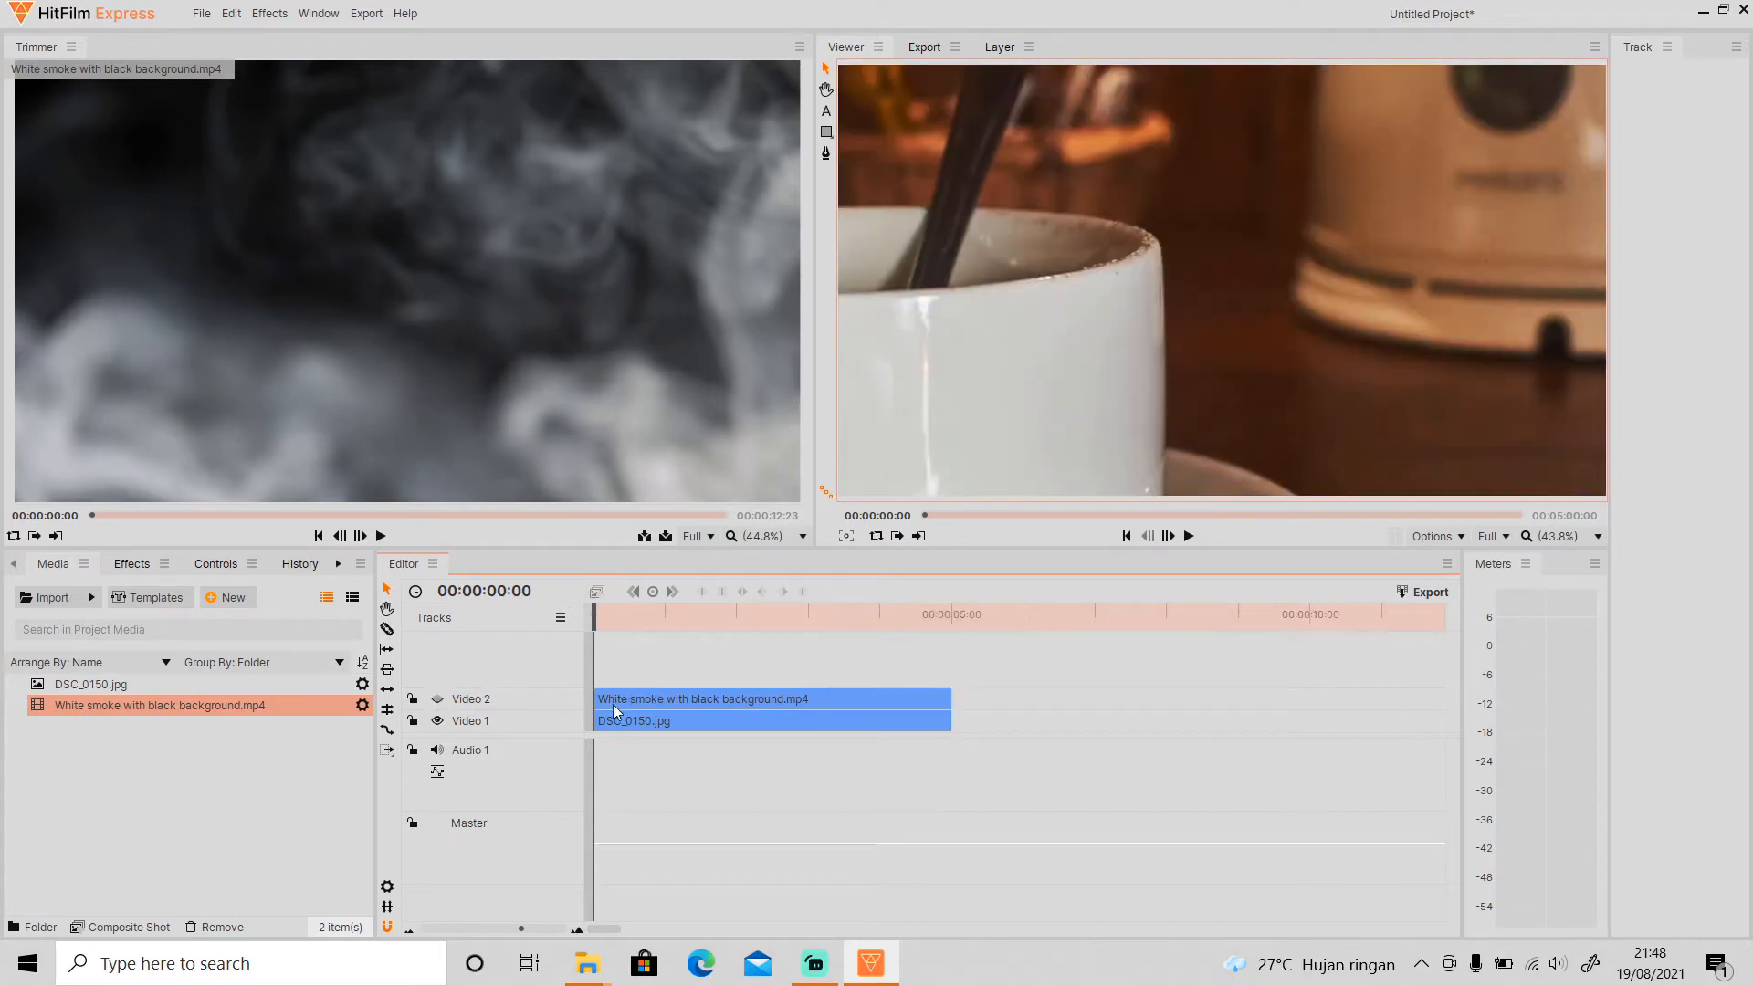
click(615, 717)
click(212, 564)
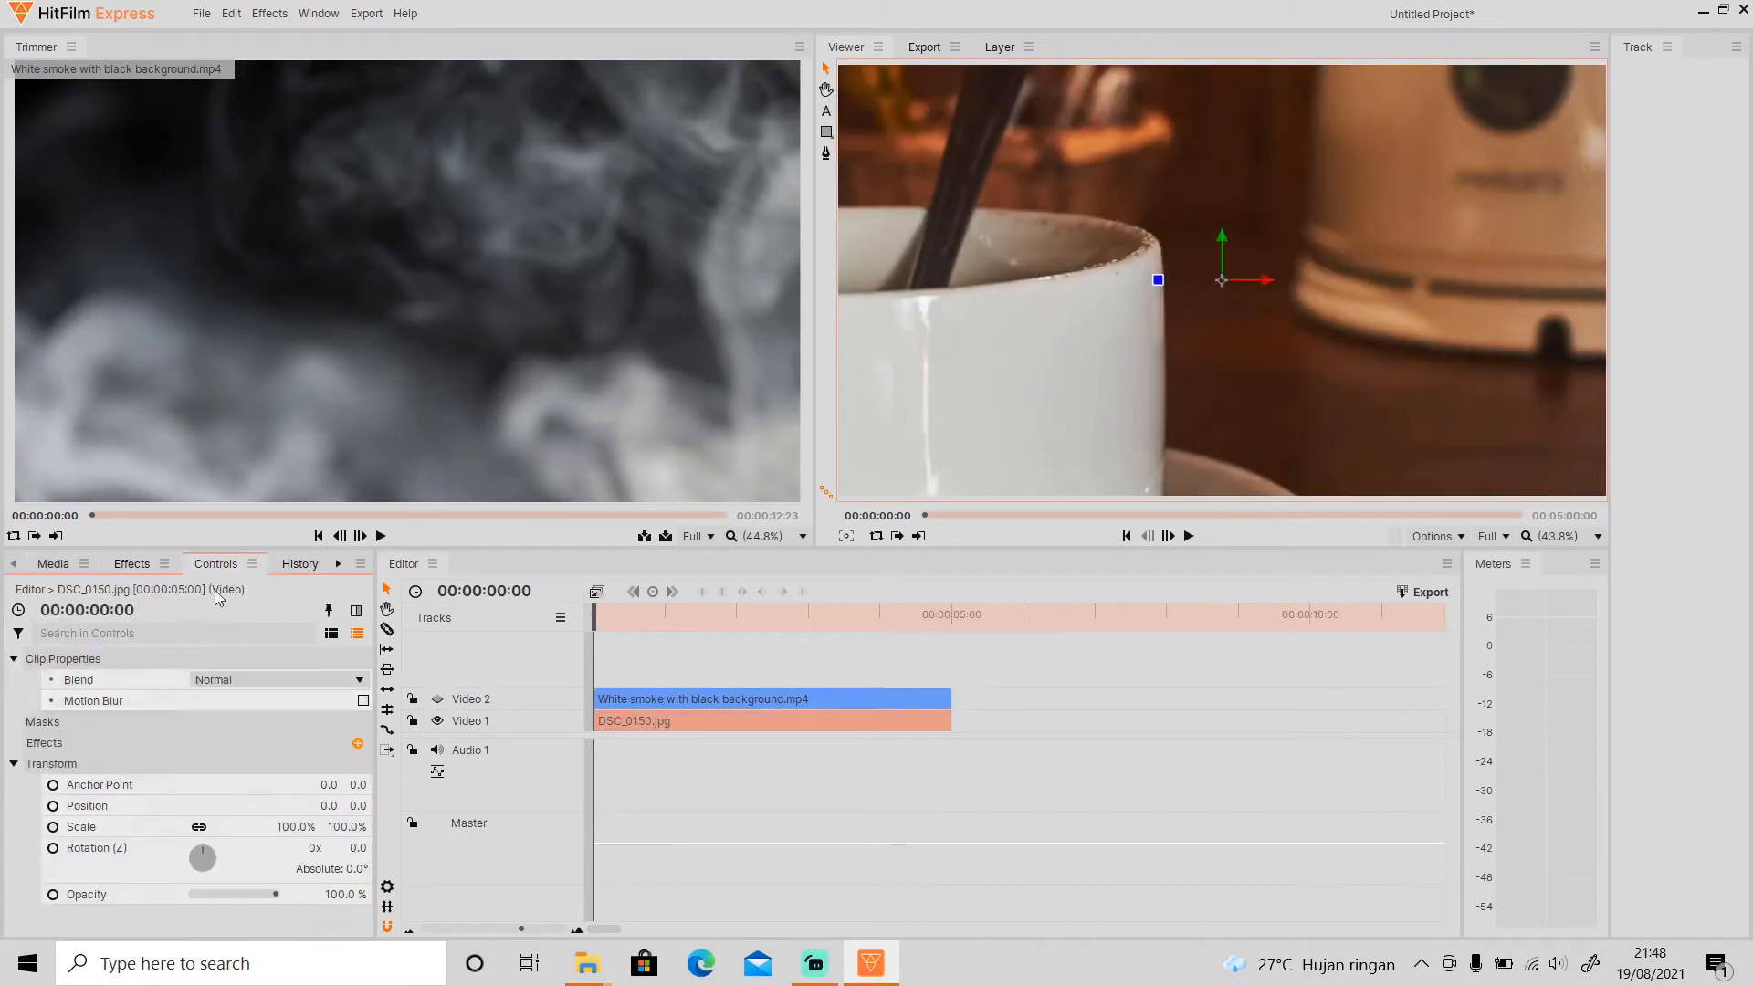
click(288, 826)
text(32)
key(Return)
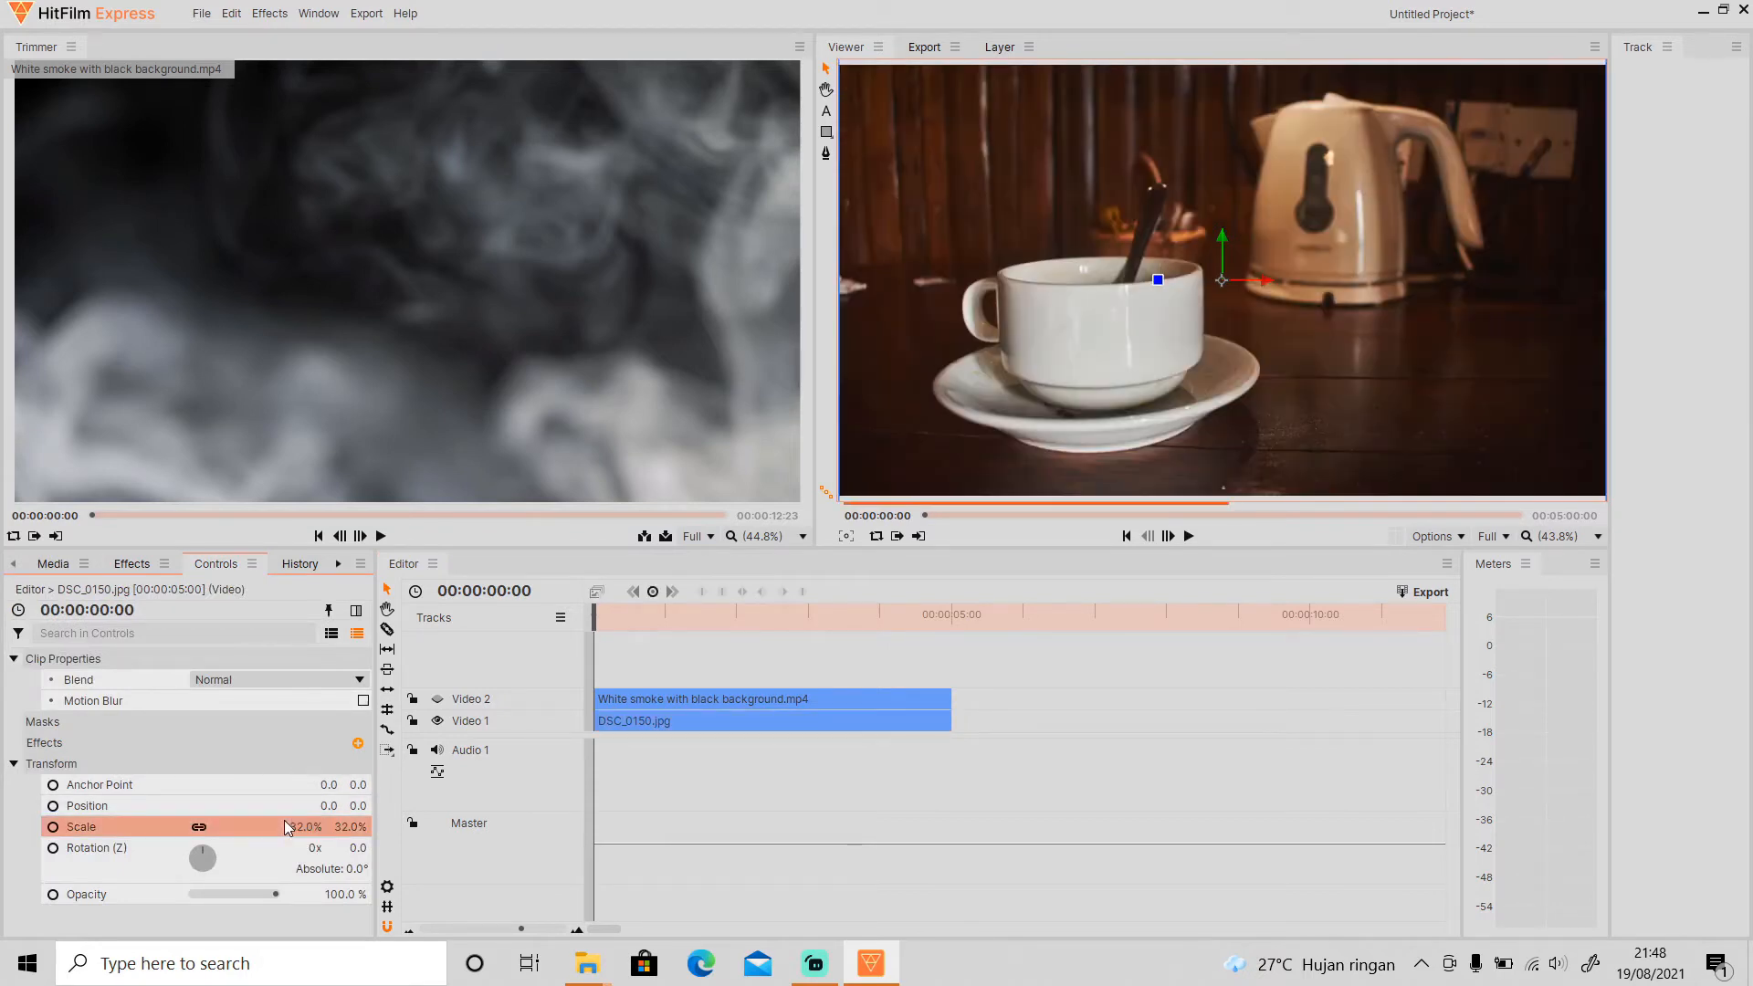
Step: Show the smoke track again and set the scale of the smoke clip to 65%
click(438, 698)
click(666, 701)
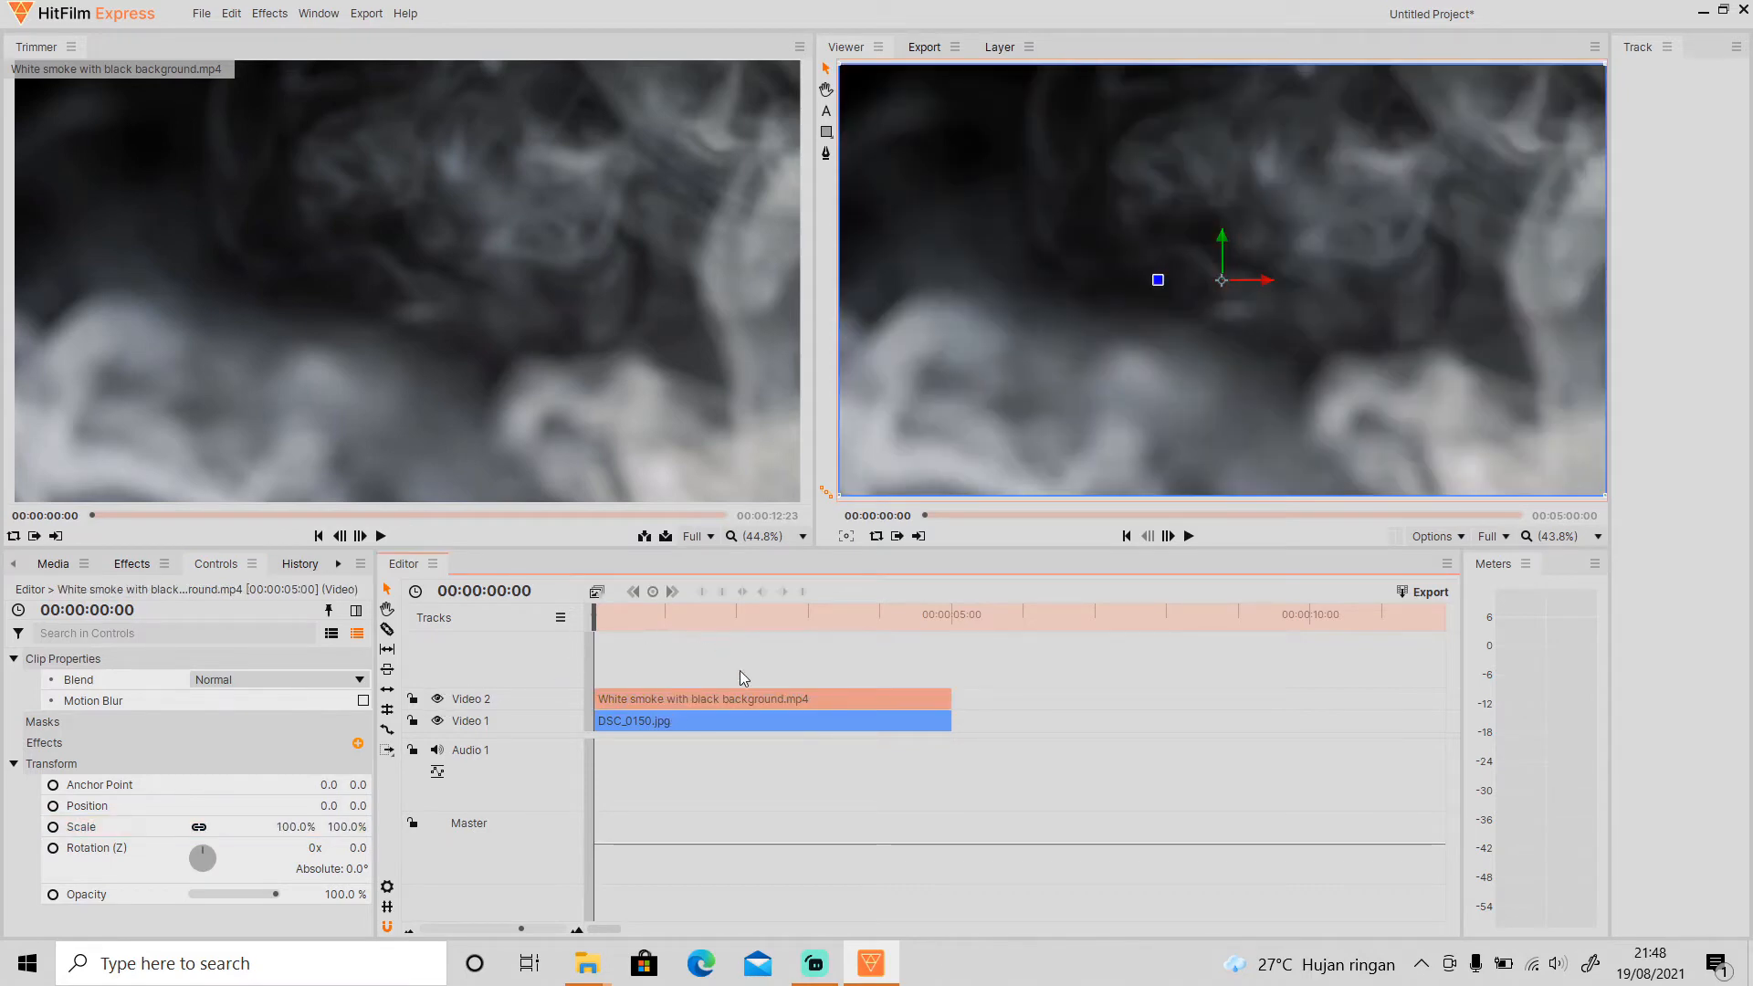
click(280, 827)
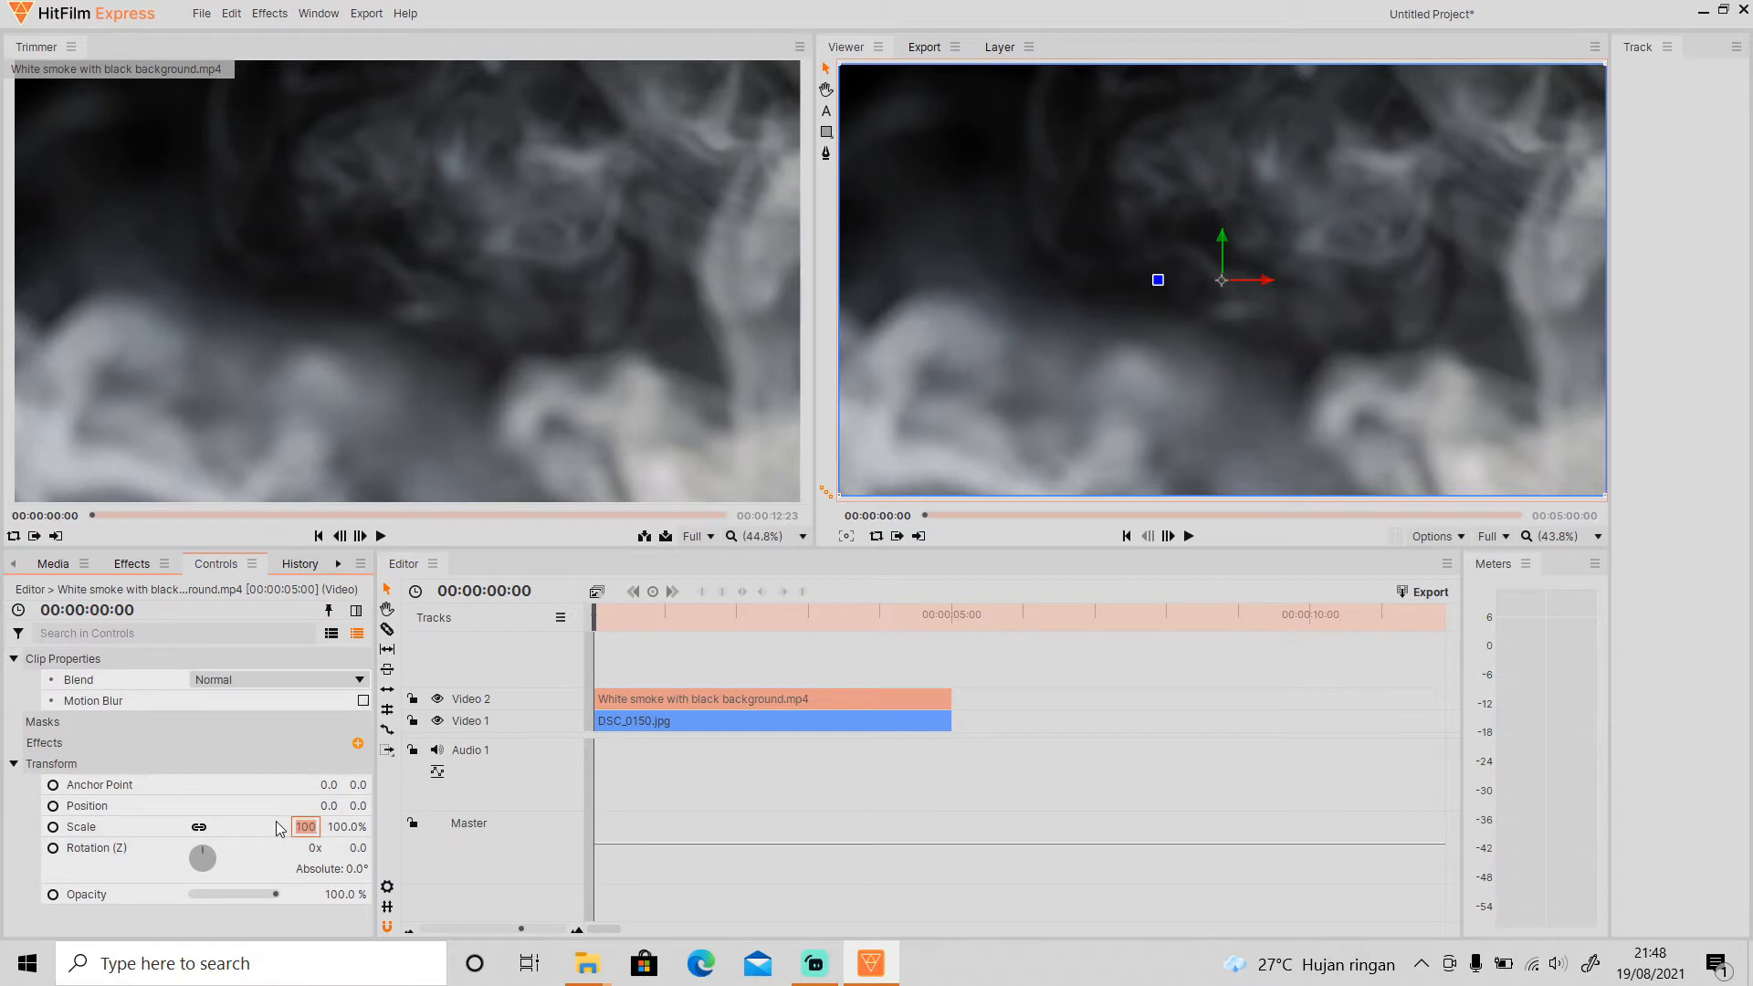
text(65)
key(Return)
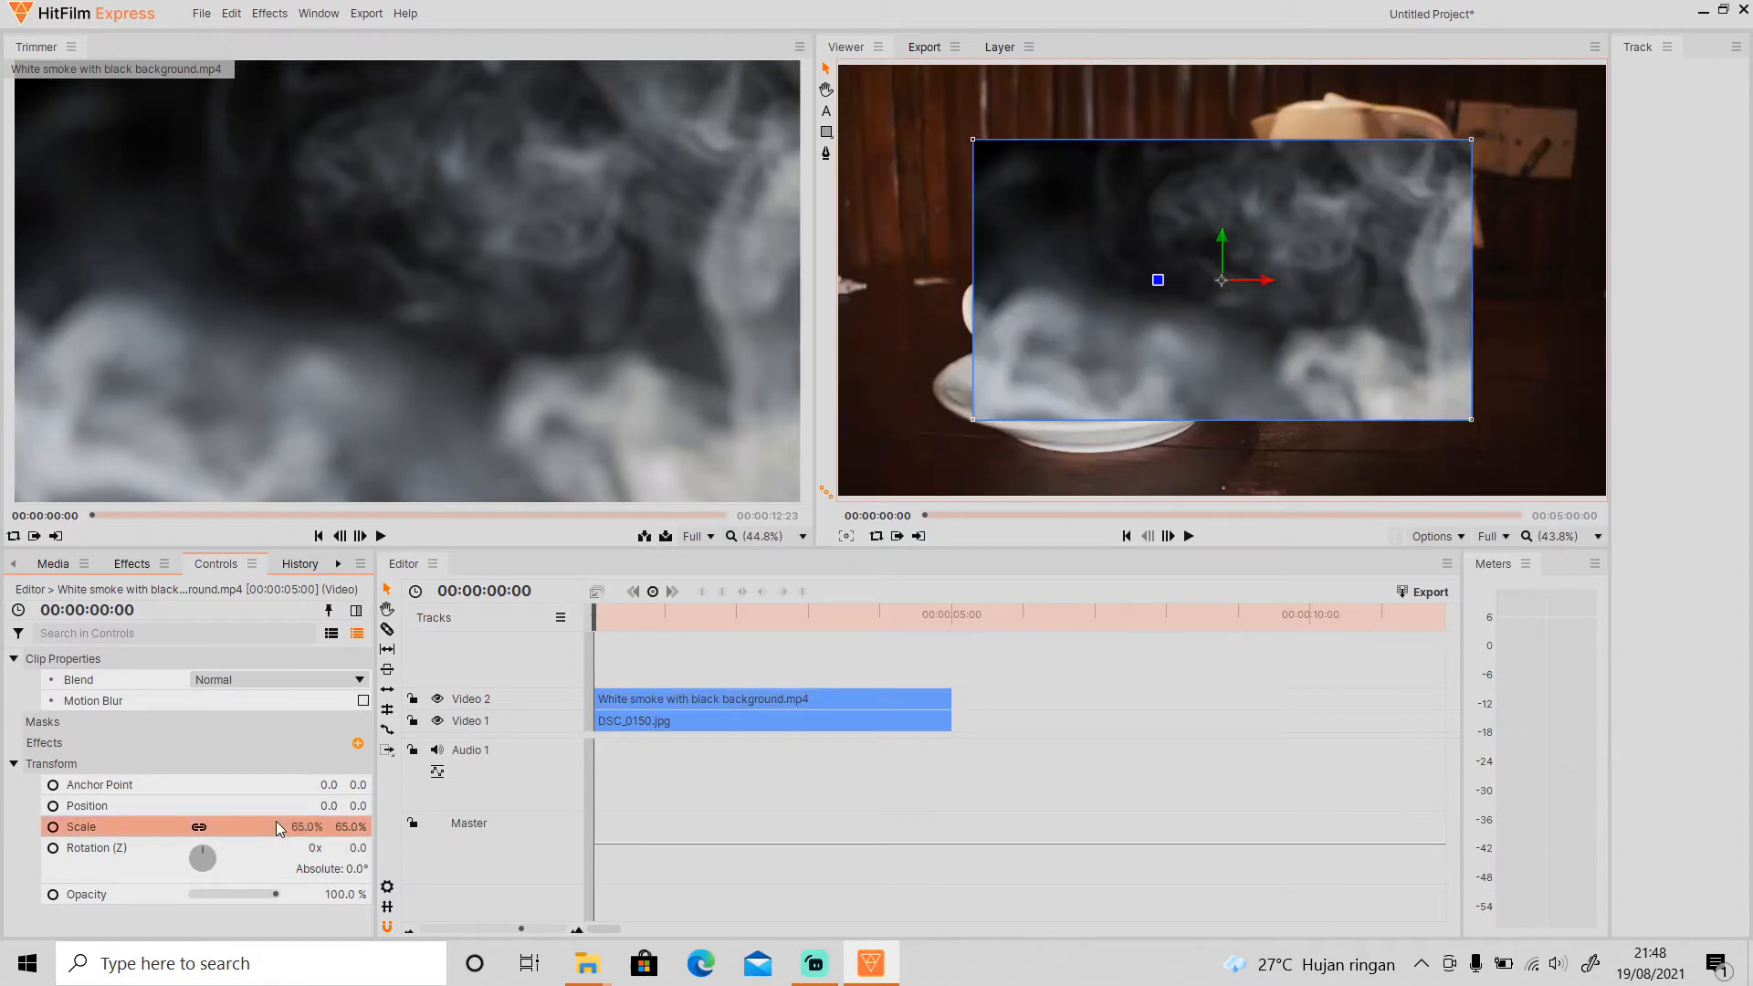
Step: Move the smoke clip above the cup, to a position of about -279, 254, and set its blend mode to Screen
drag(1170, 387, 1054, 288)
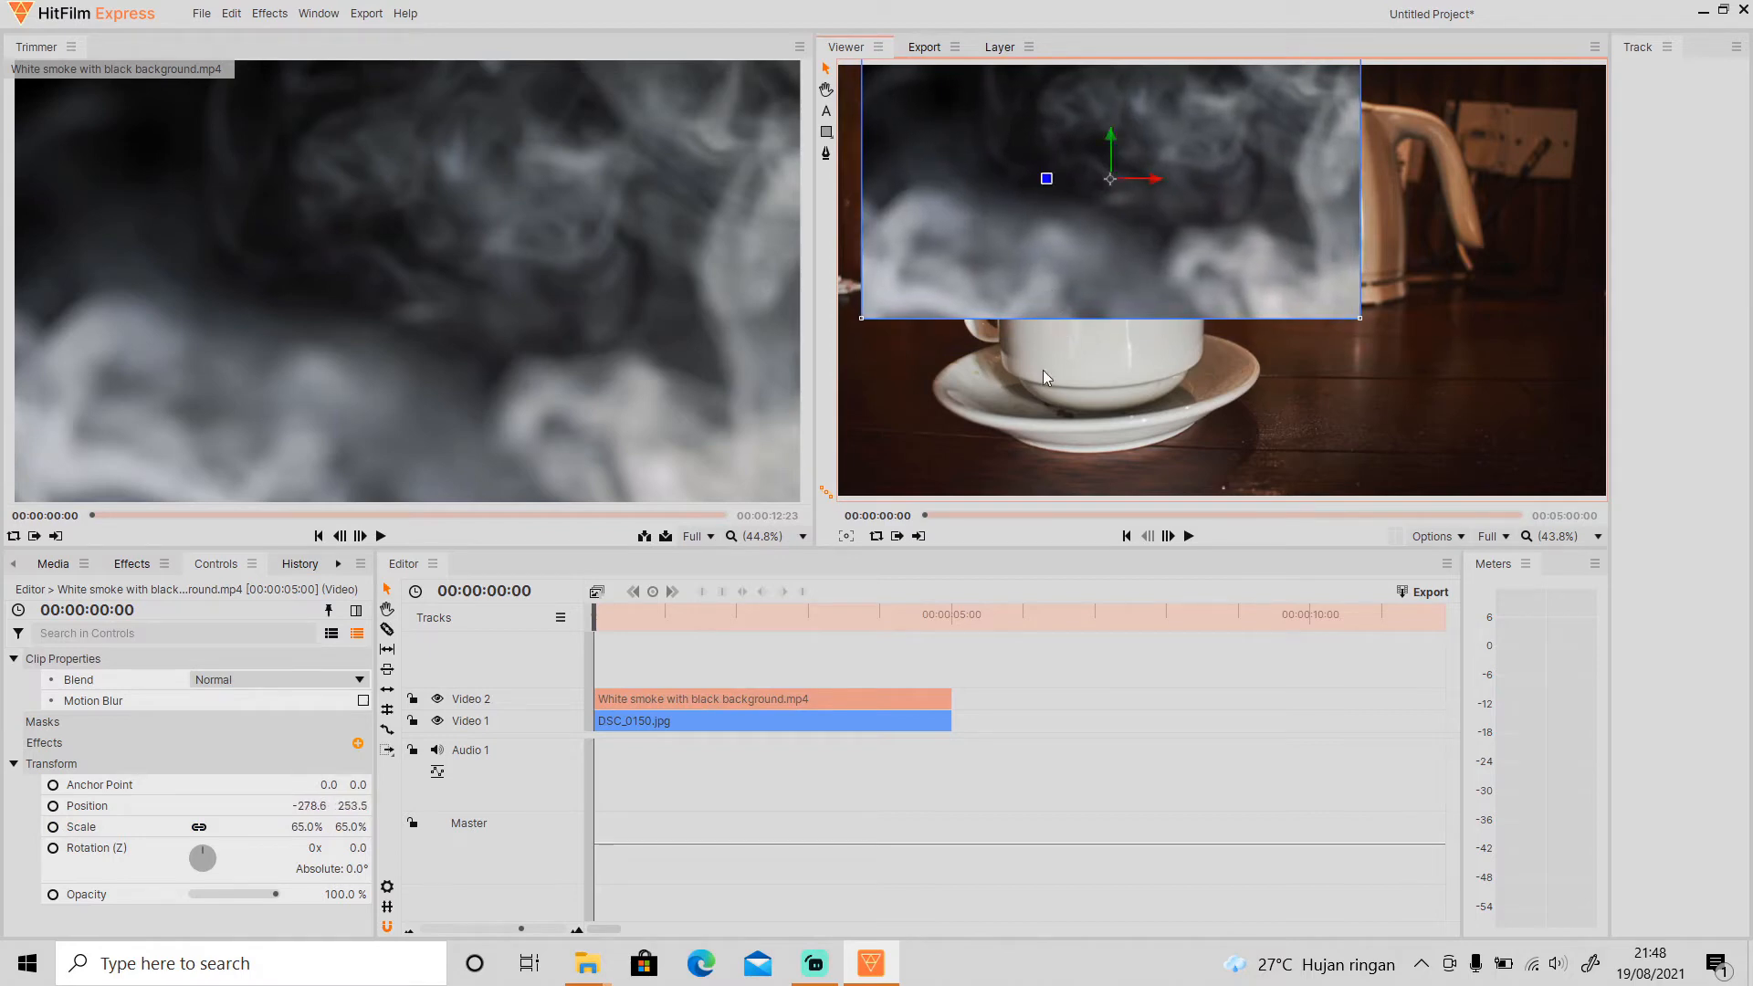
click(276, 678)
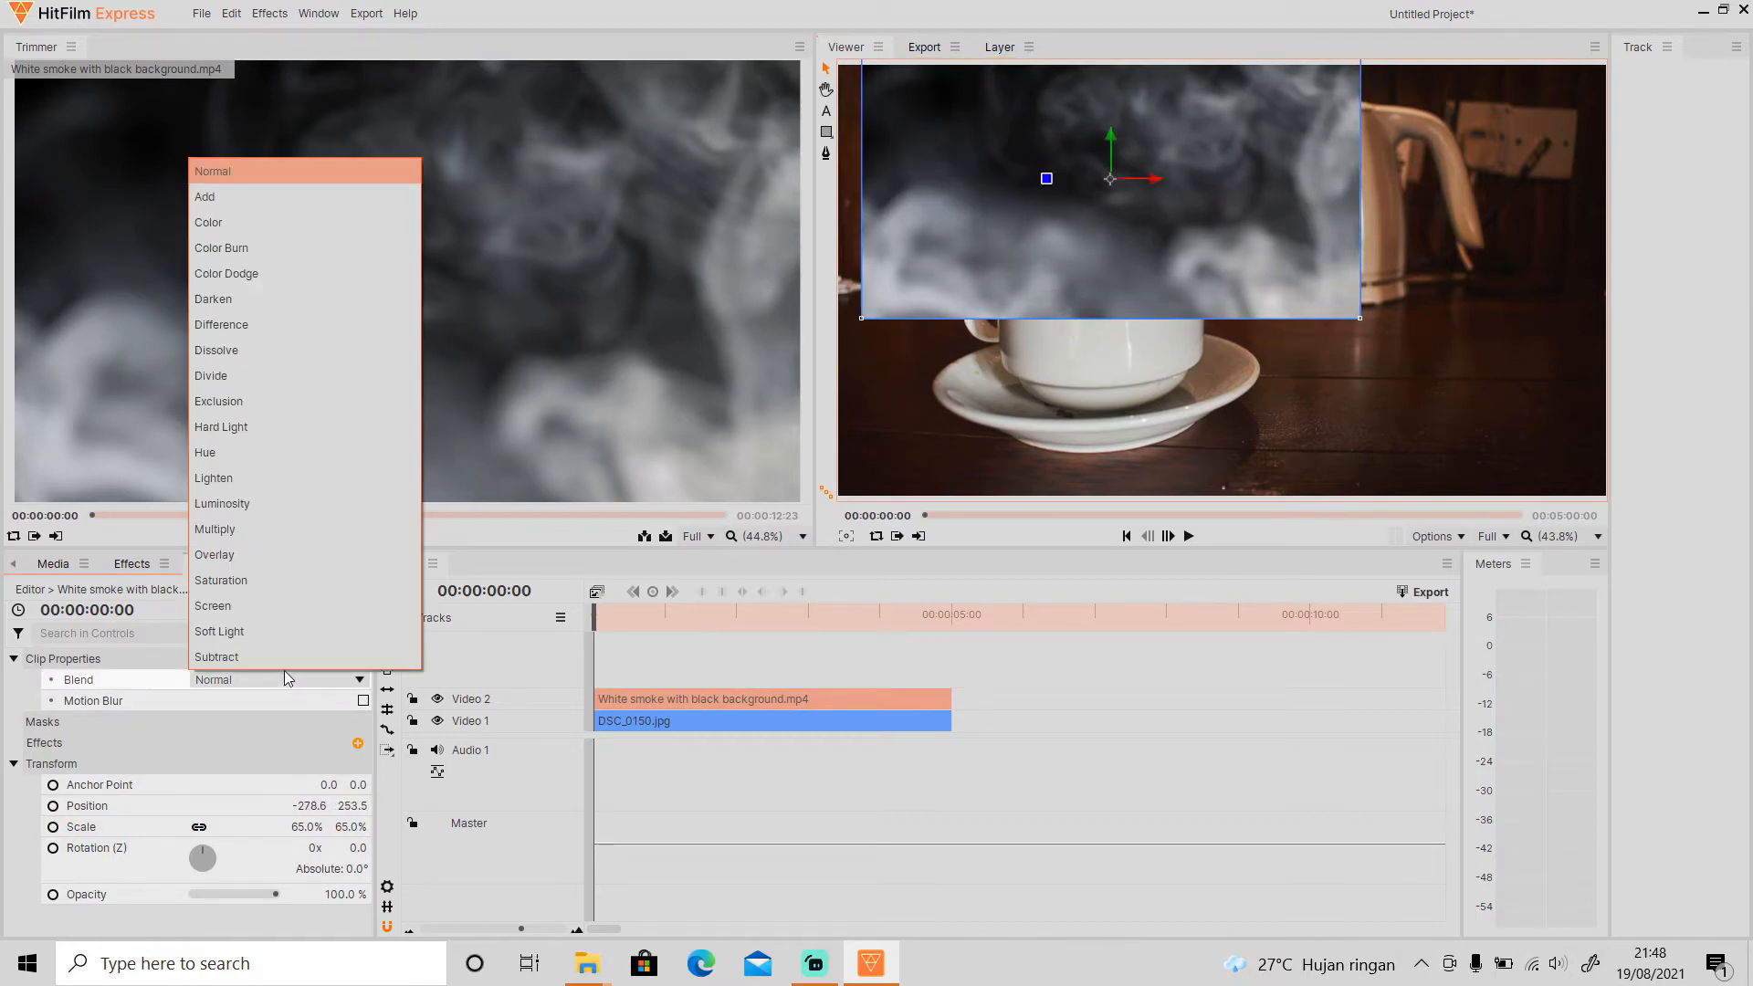
click(293, 606)
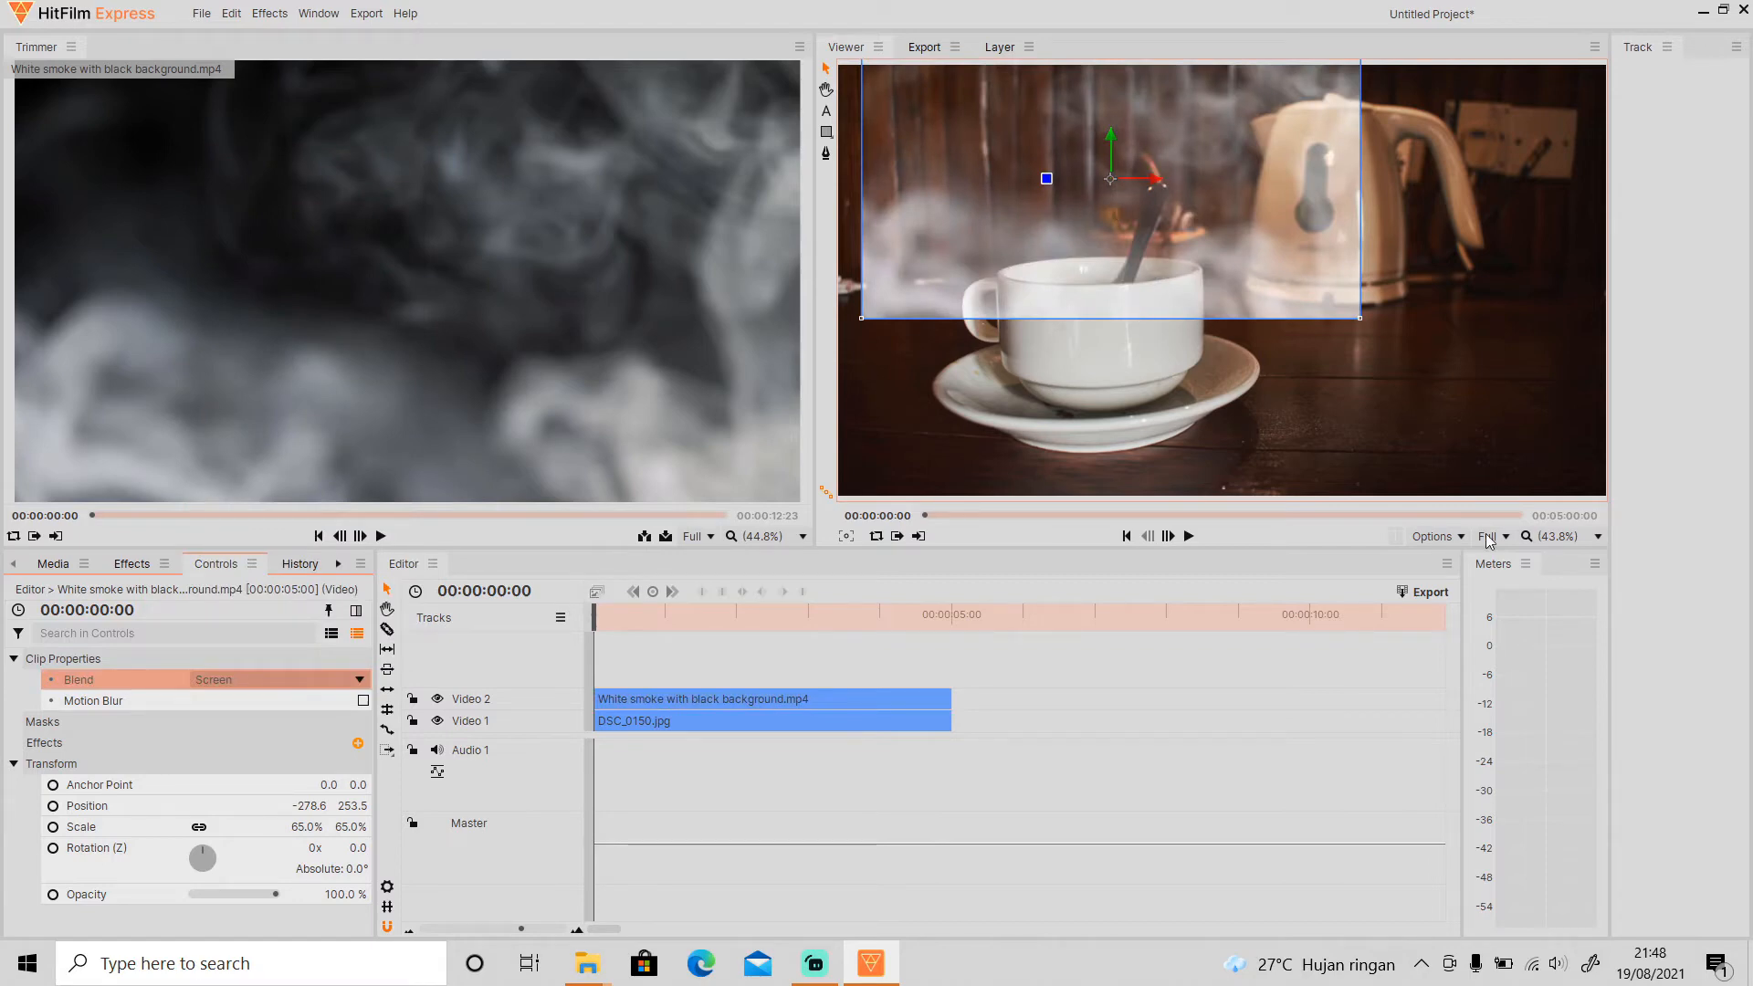
Step: Draw a closed nine-point freehand mask on the smoke clip, following the cup's rim and extending above the upper edge of the frame
click(1558, 535)
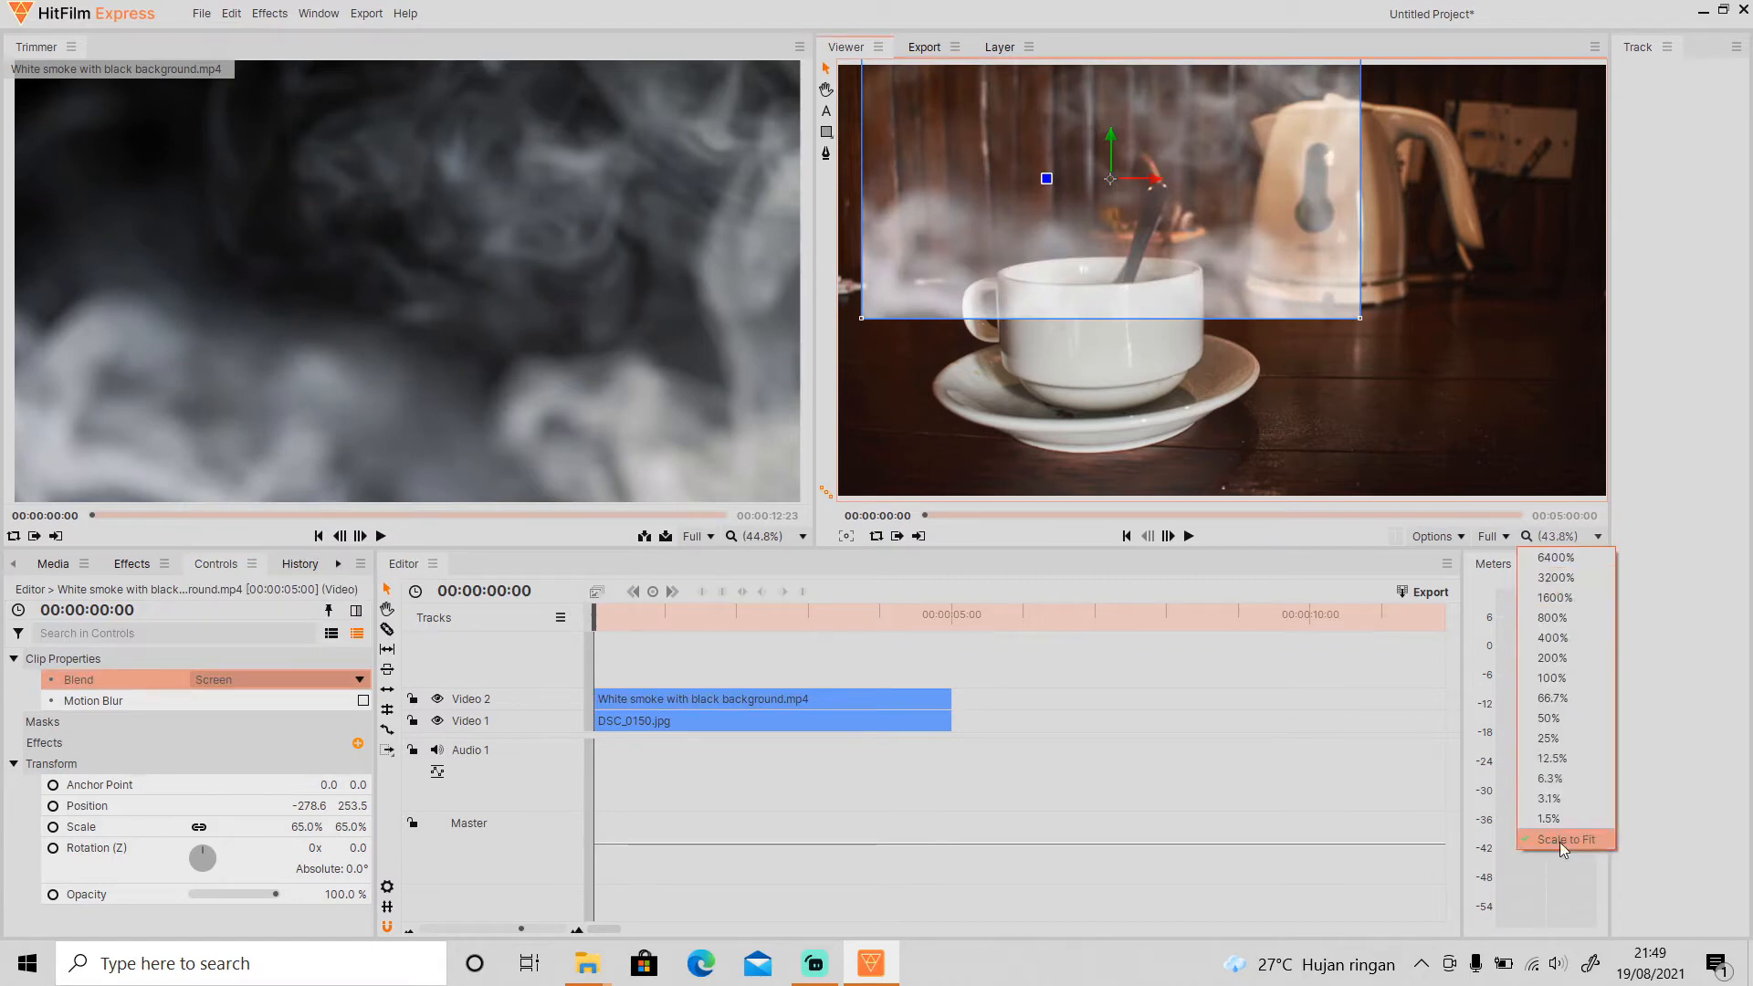
click(1571, 736)
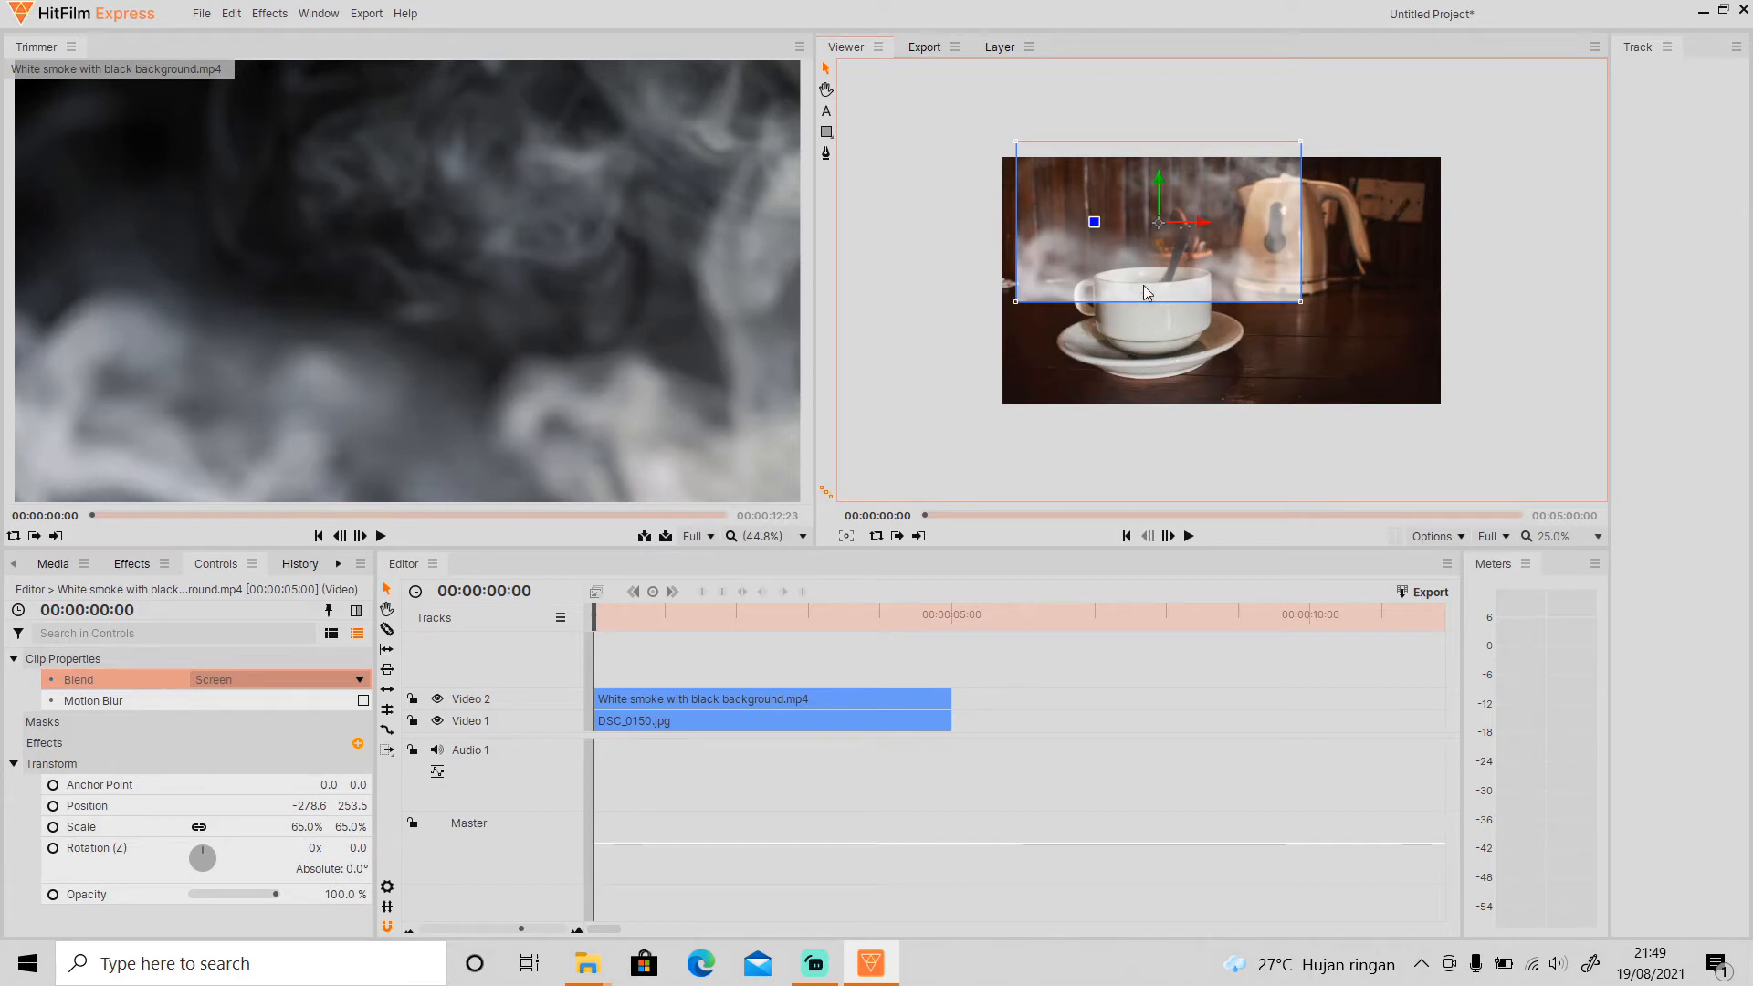
click(825, 155)
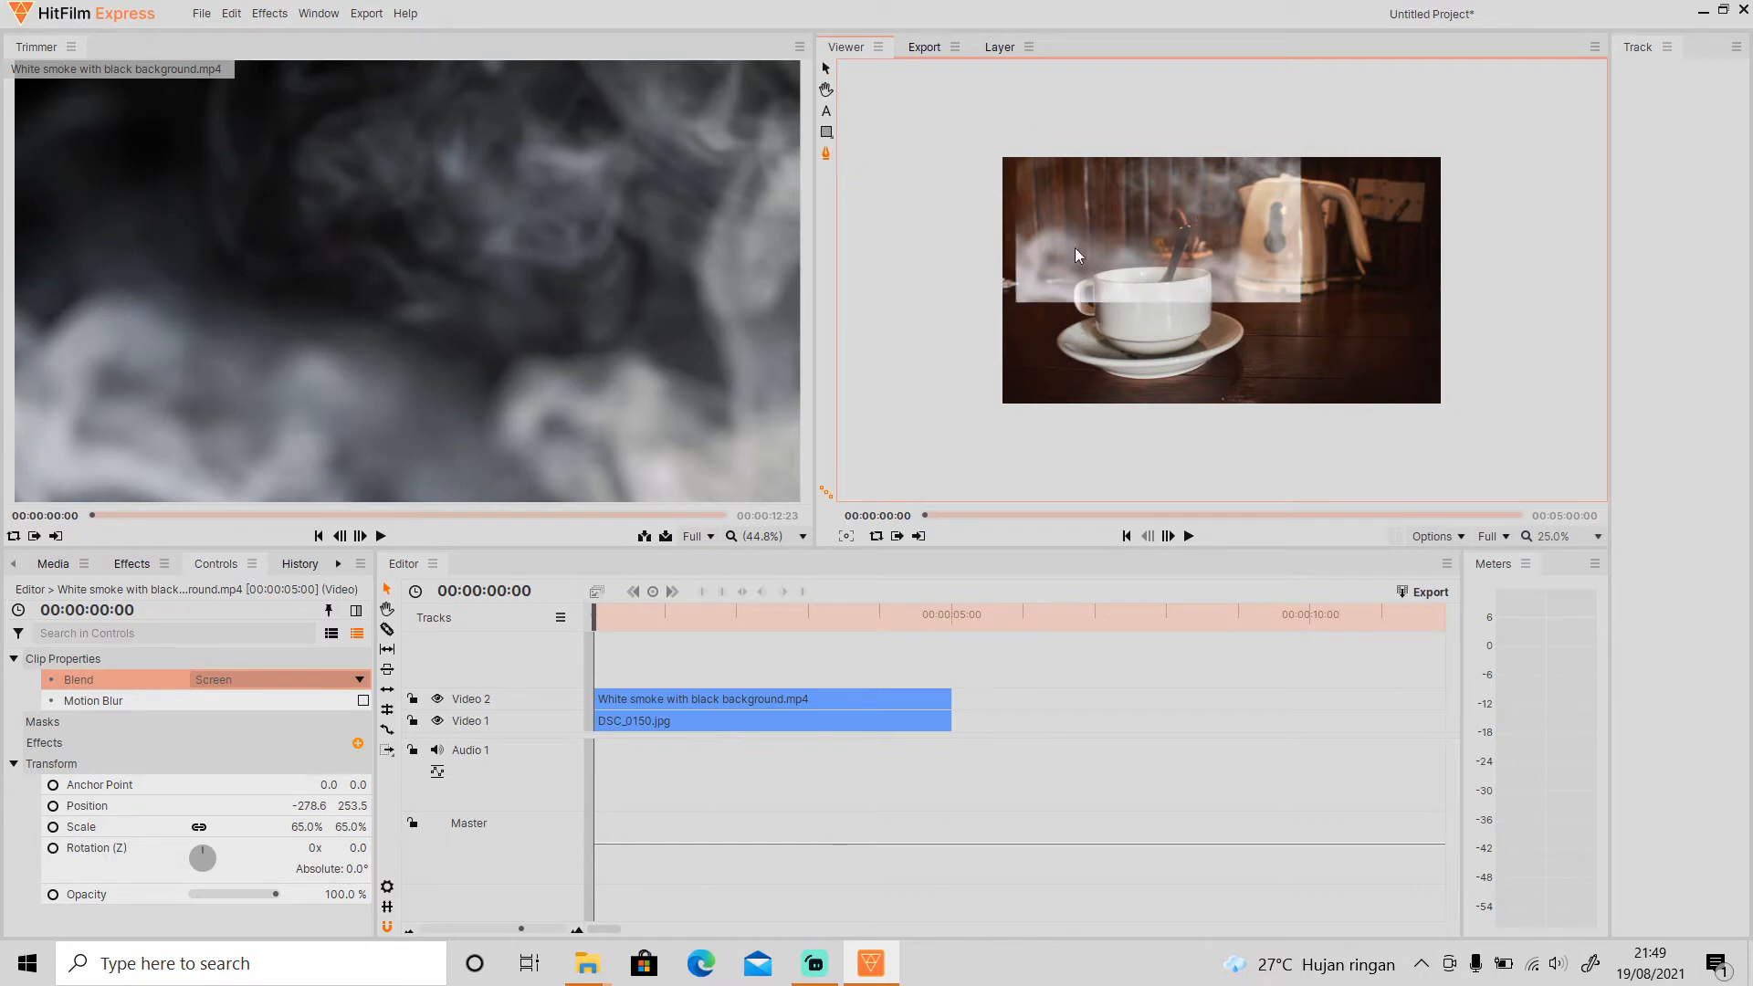
click(1156, 290)
drag(1099, 285, 1081, 259)
click(1084, 196)
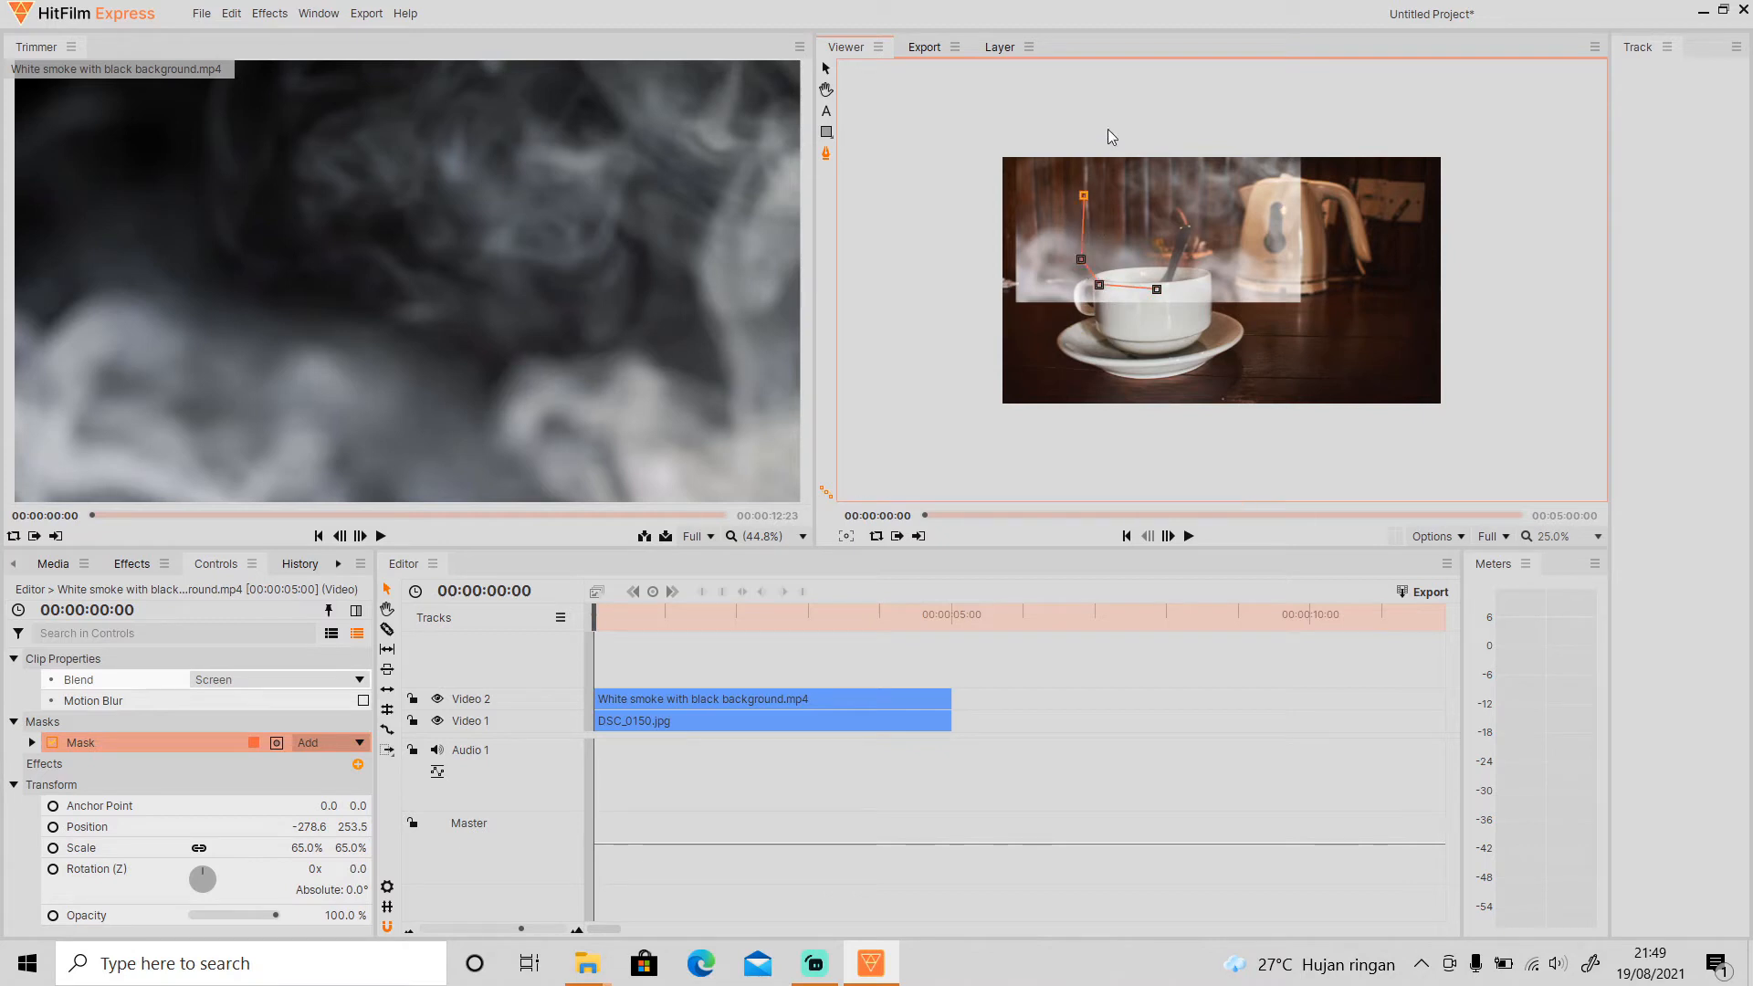
click(1104, 130)
click(1195, 137)
click(1208, 167)
click(1222, 233)
click(1210, 275)
click(1193, 285)
click(1157, 289)
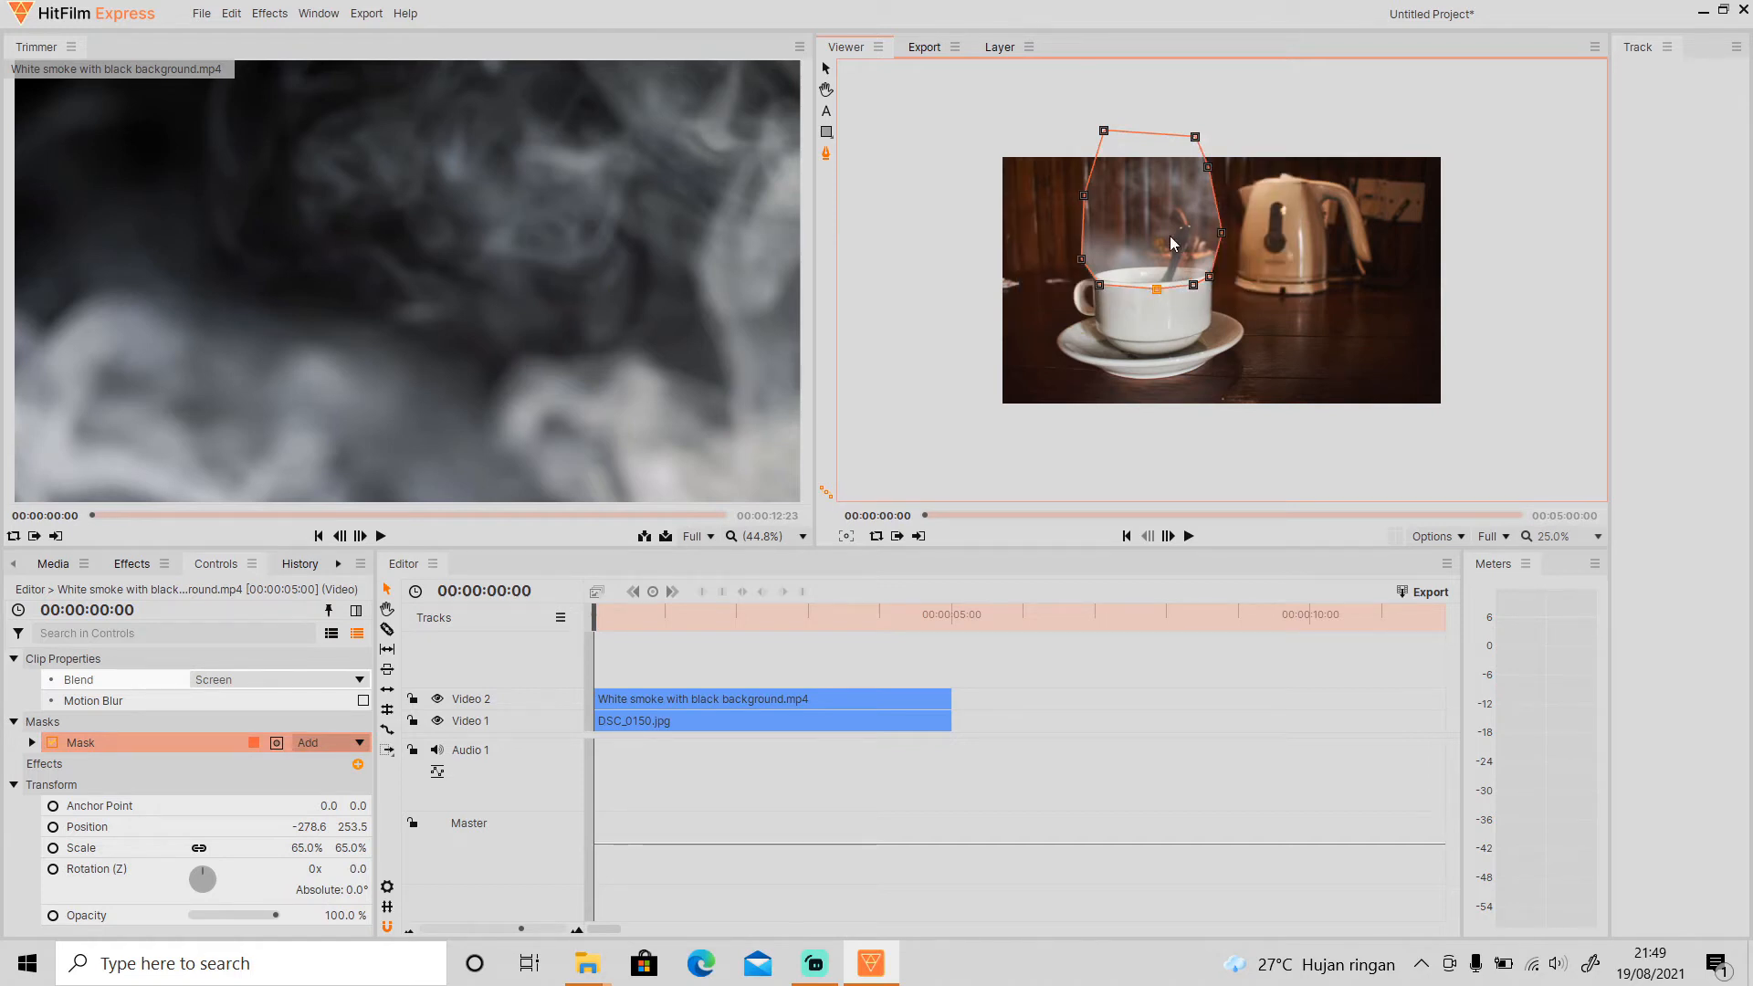
click(1563, 535)
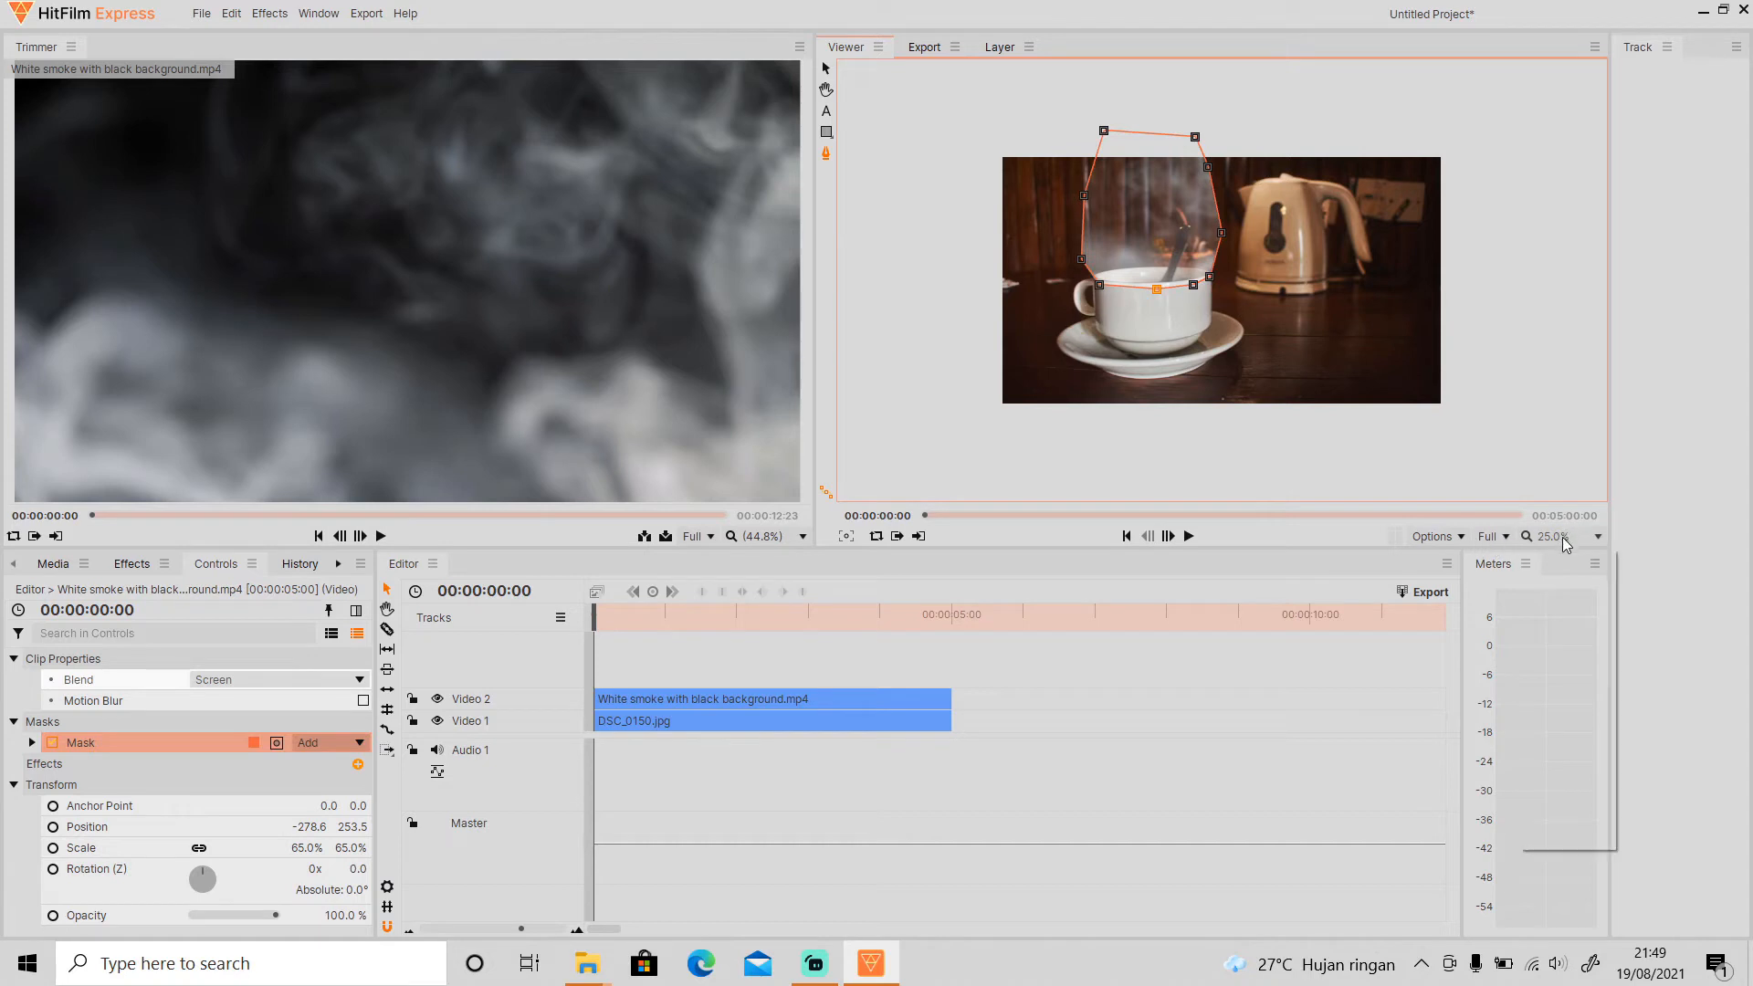
click(1575, 835)
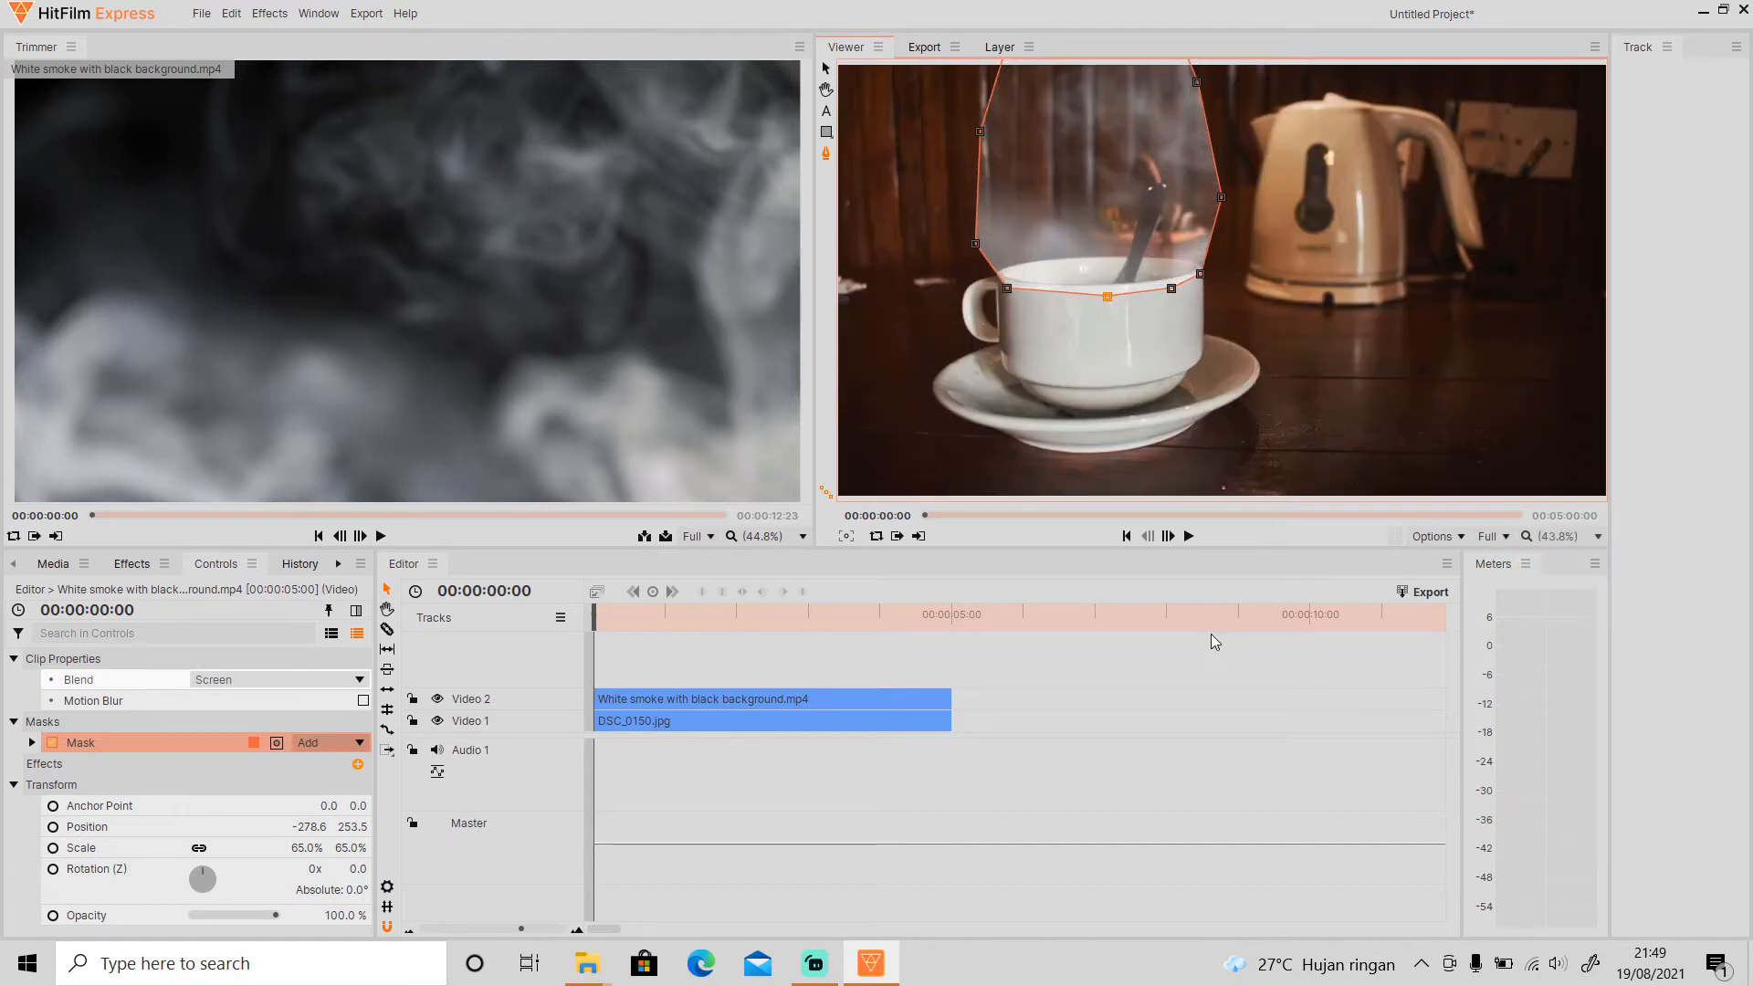
Step: Soften the smoke clip's mask by setting its feather strength first to 180 px and finally to 300 px
click(868, 726)
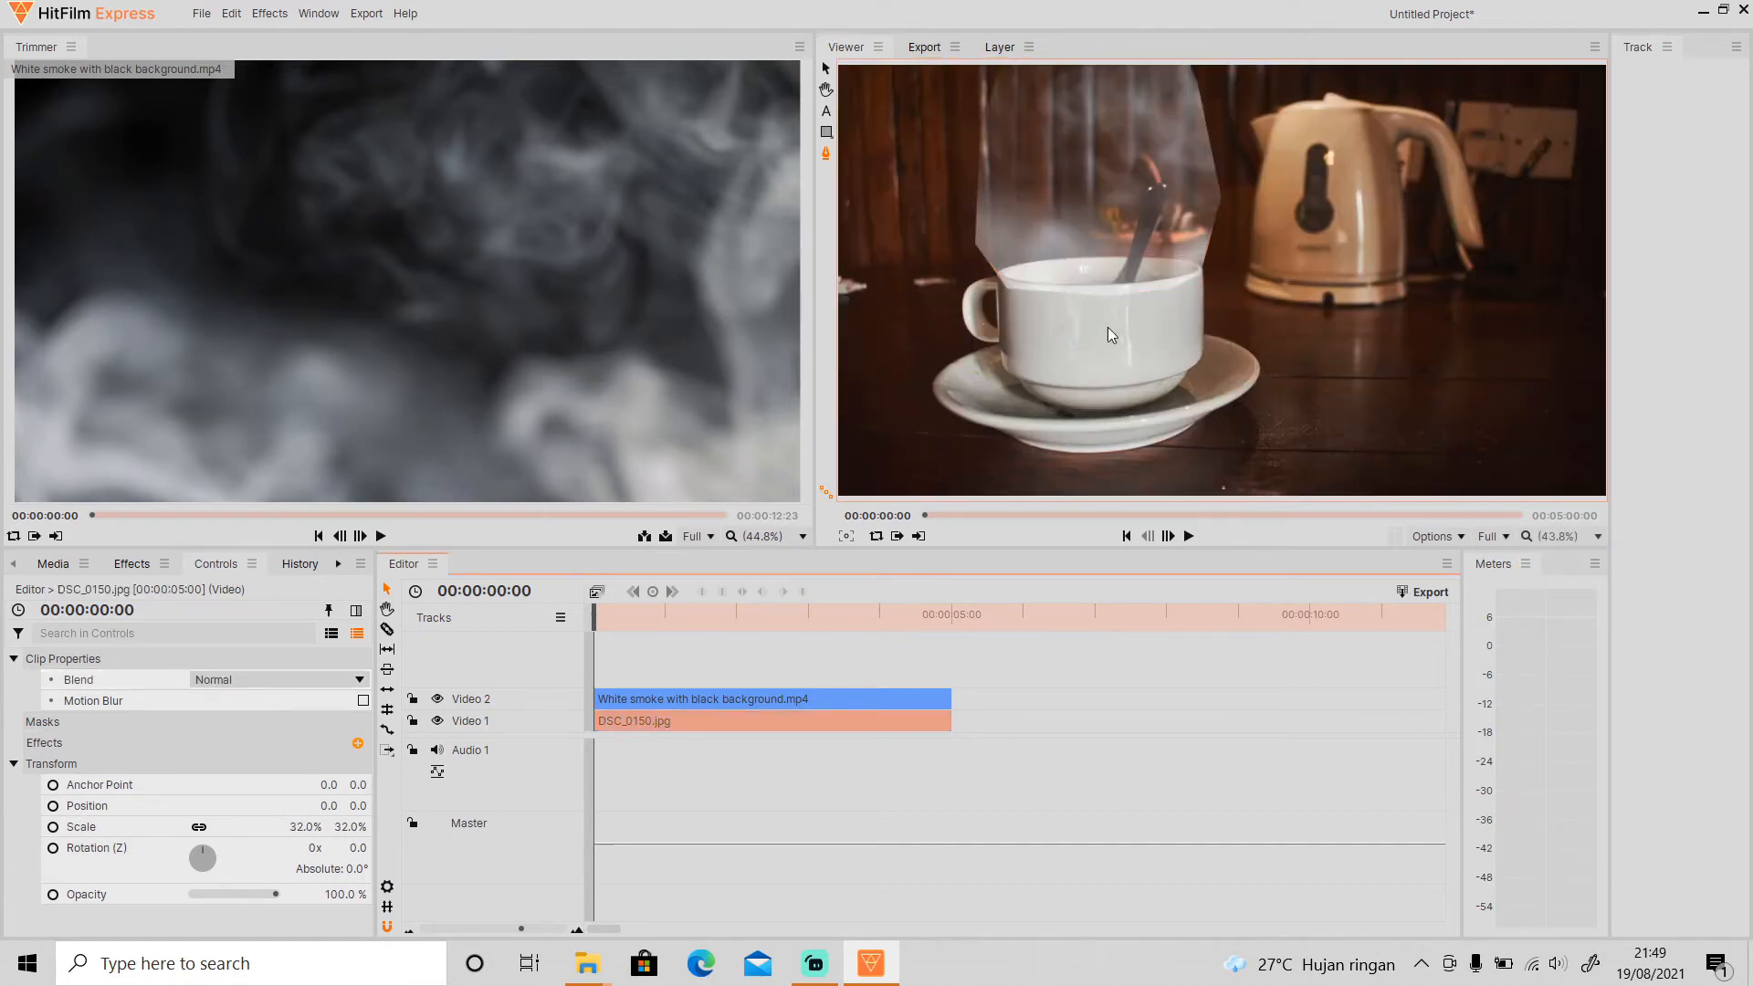
click(844, 701)
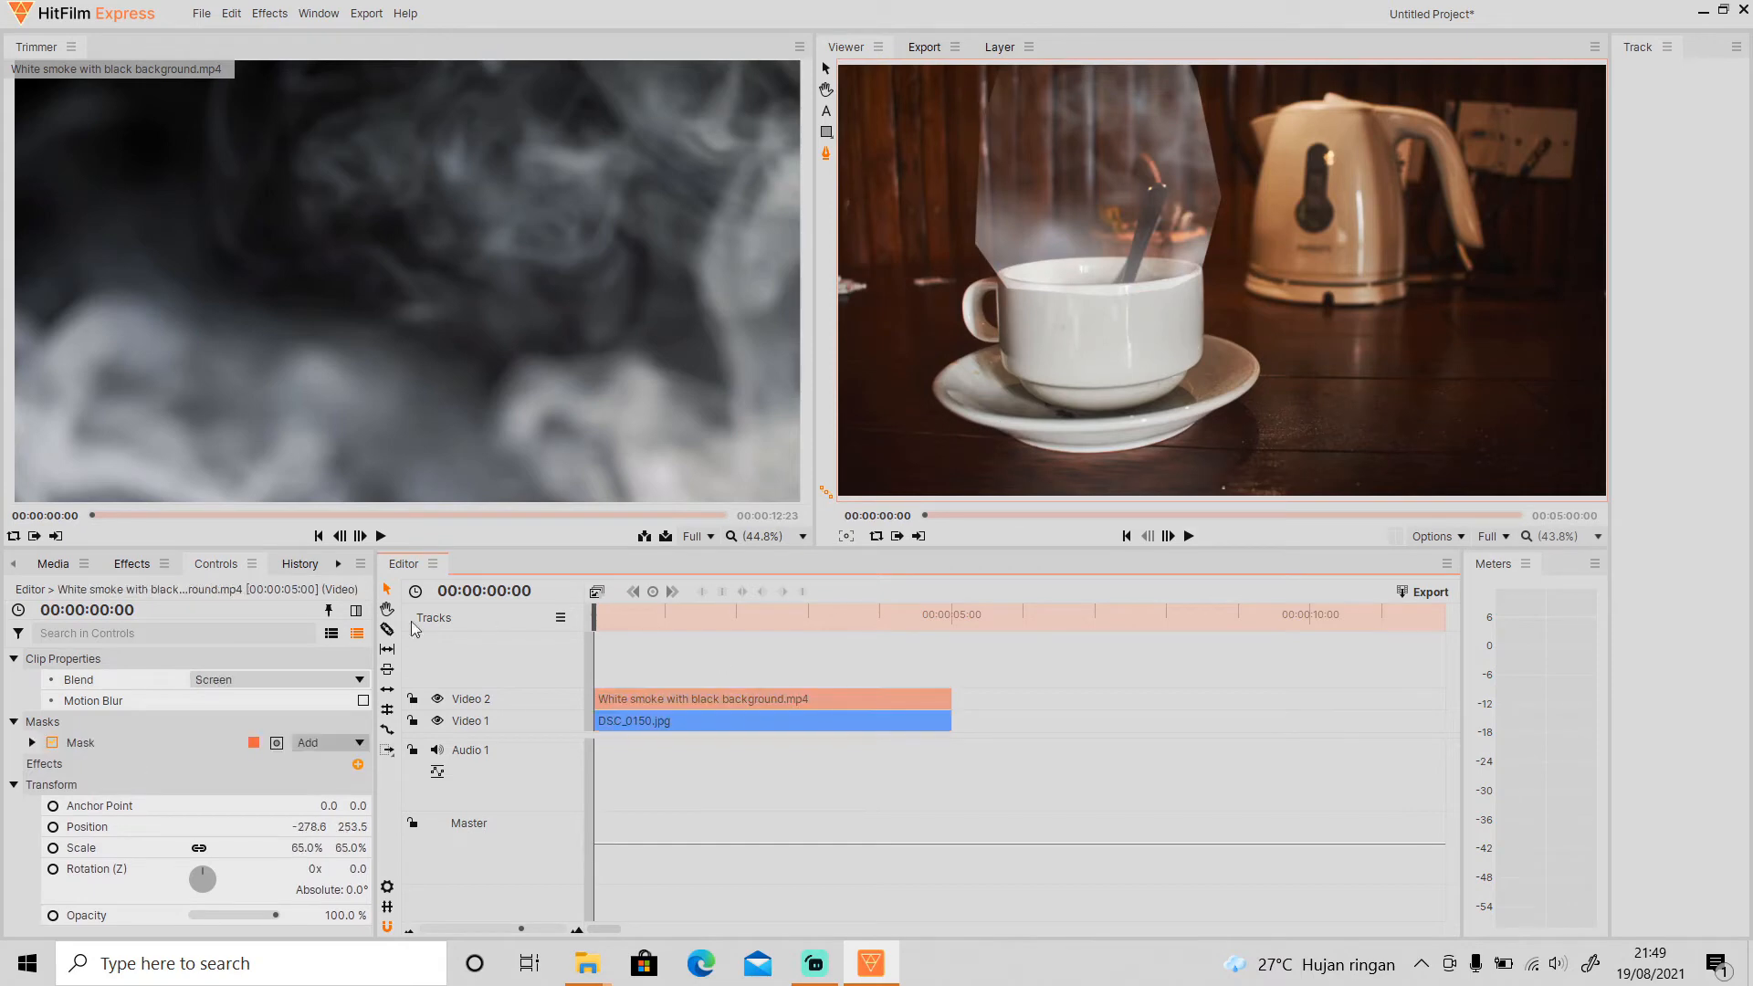
click(32, 743)
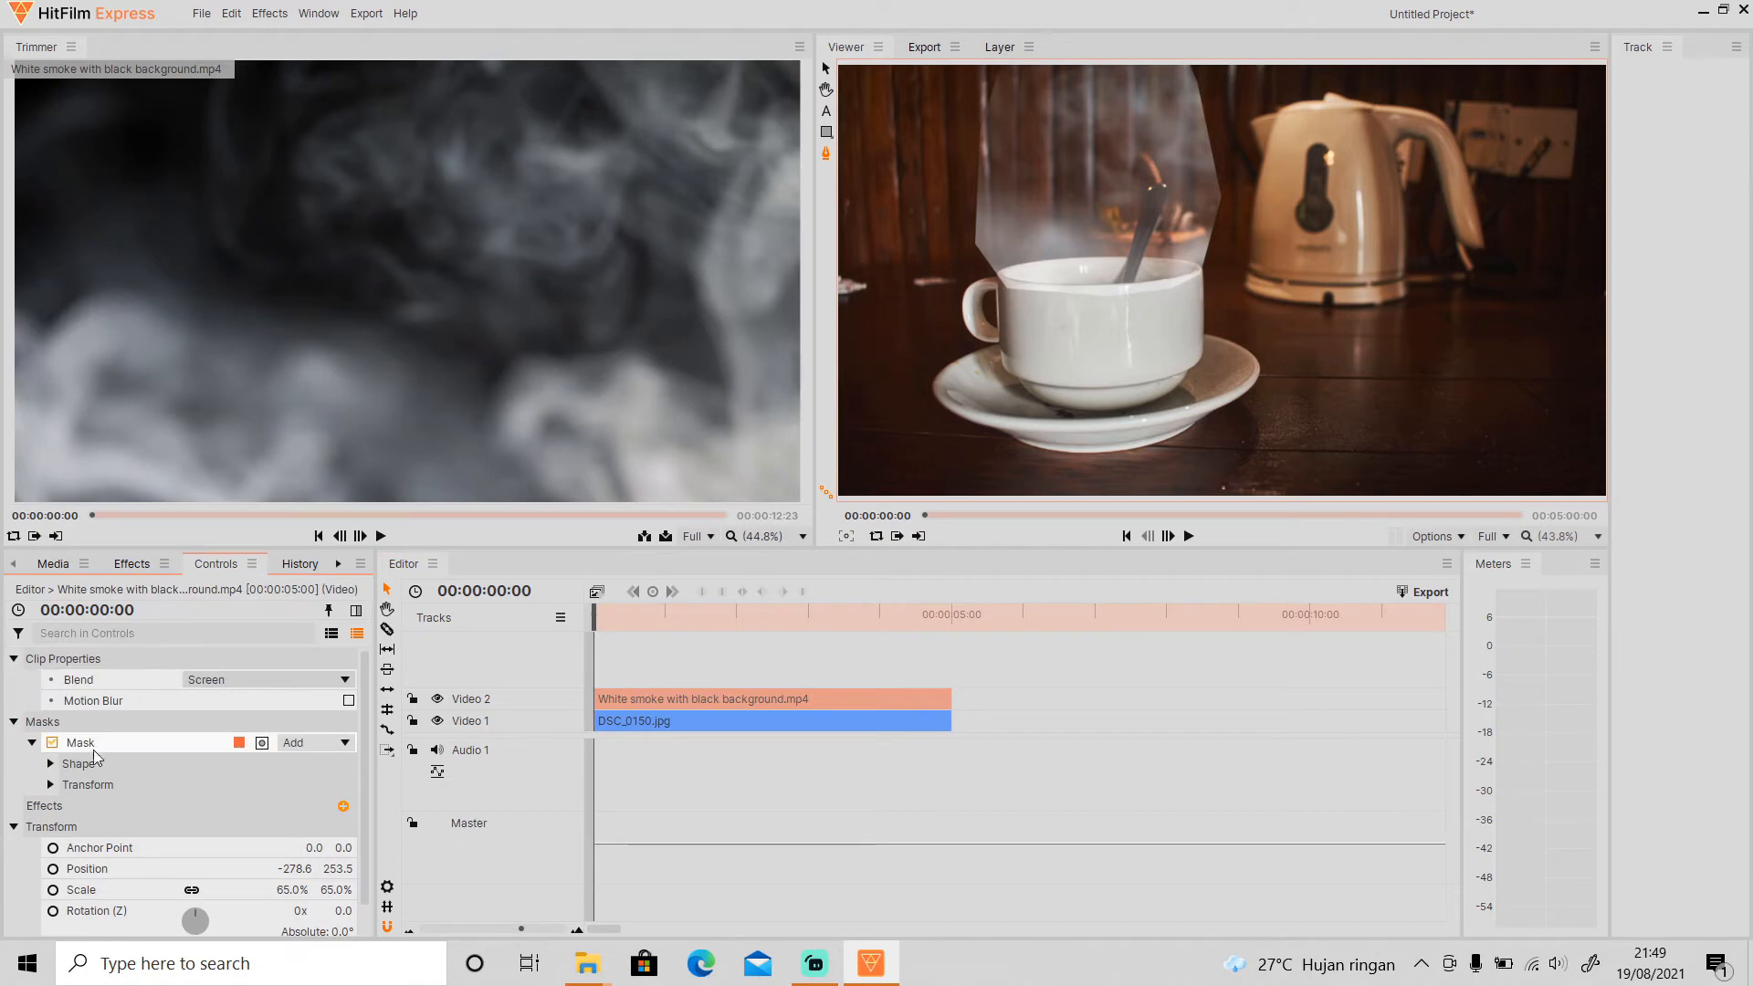
click(50, 764)
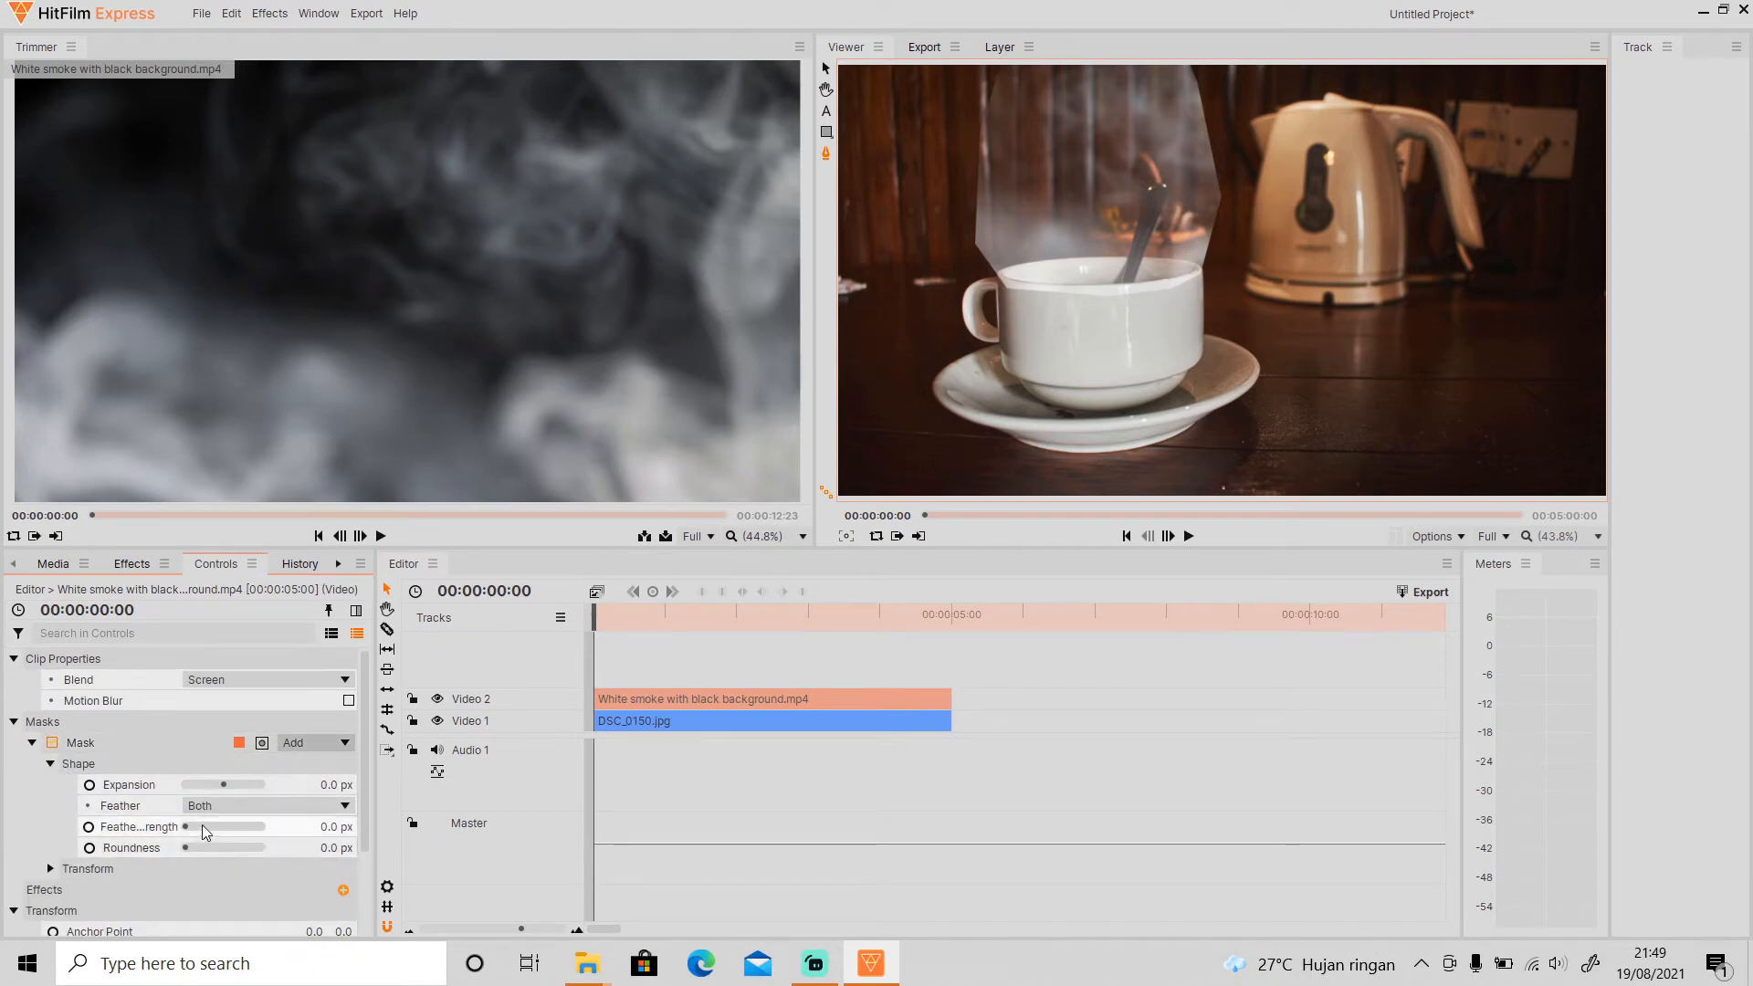
click(339, 826)
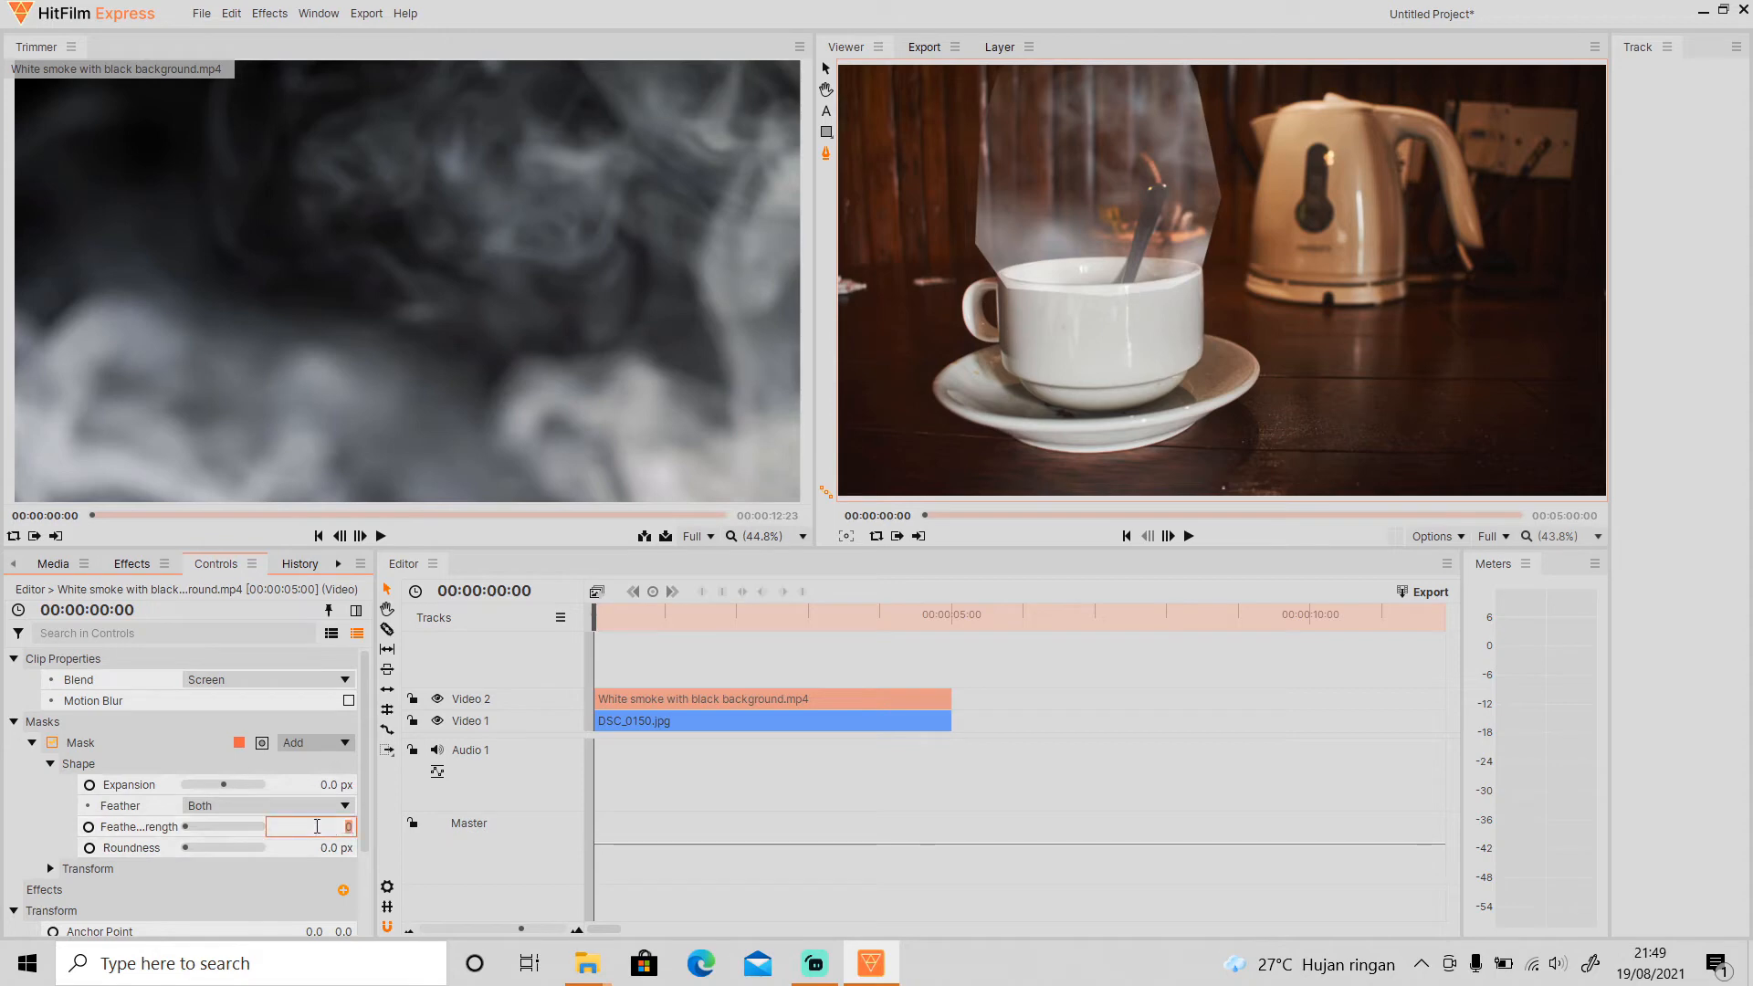
text(180)
key(Return)
click(317, 826)
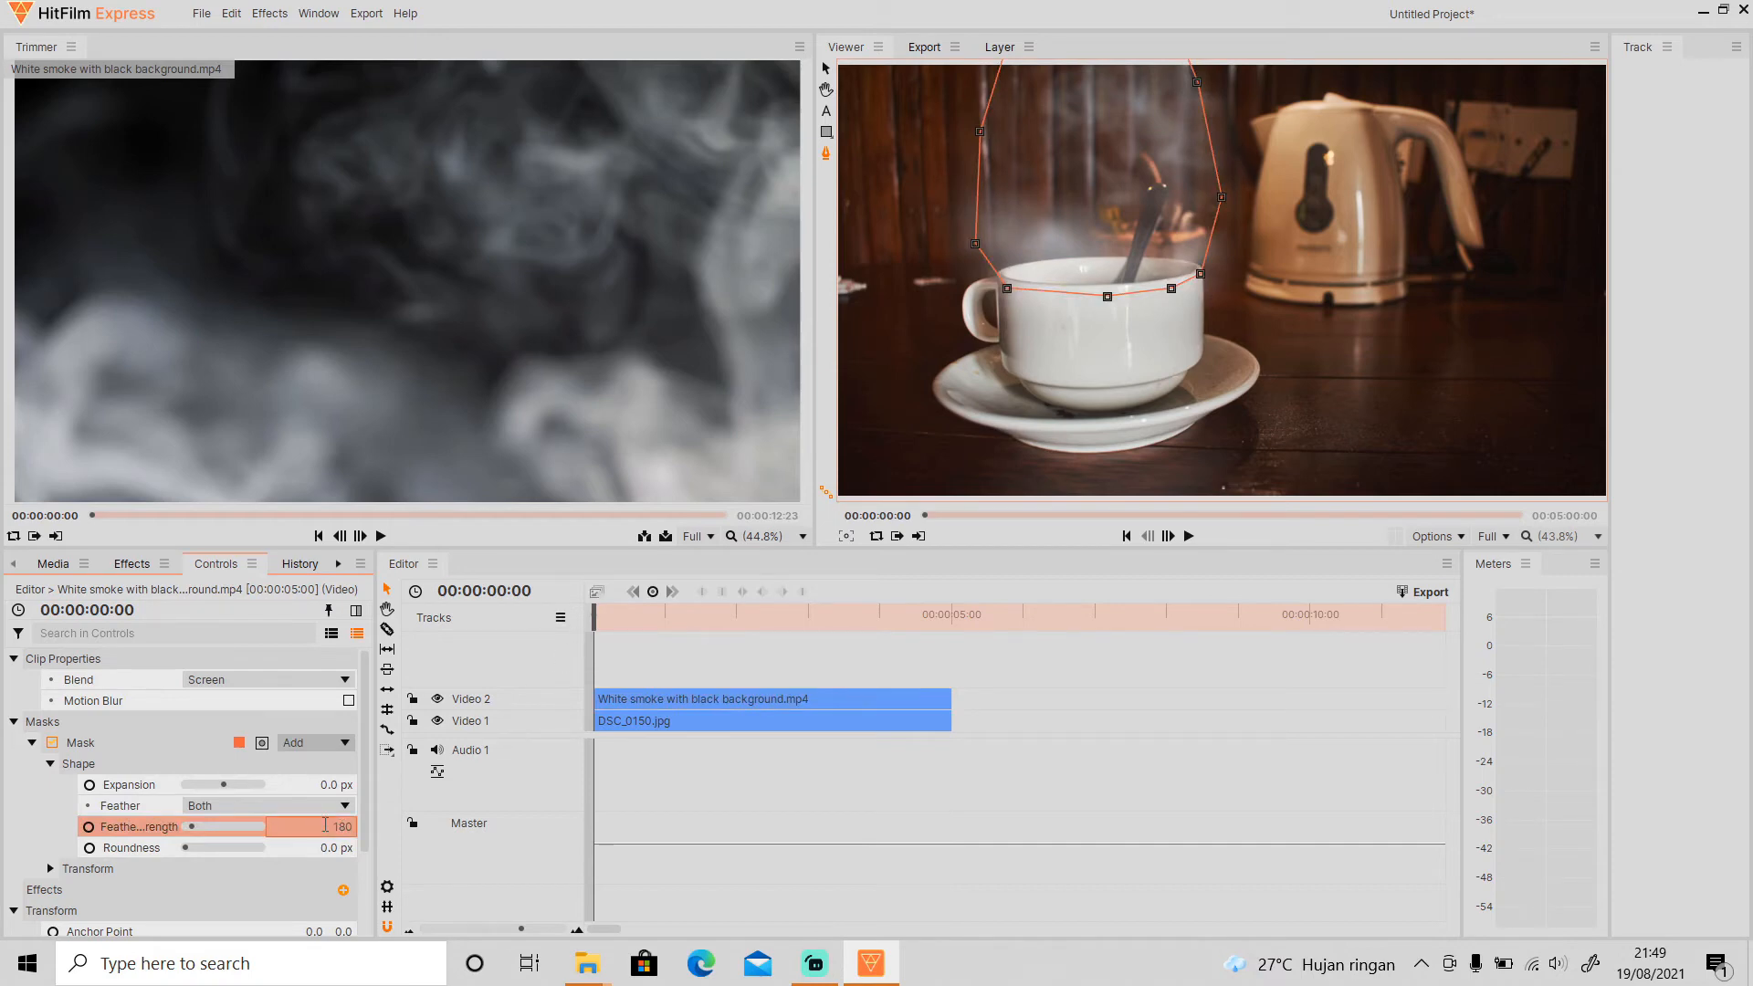
text(300)
key(Return)
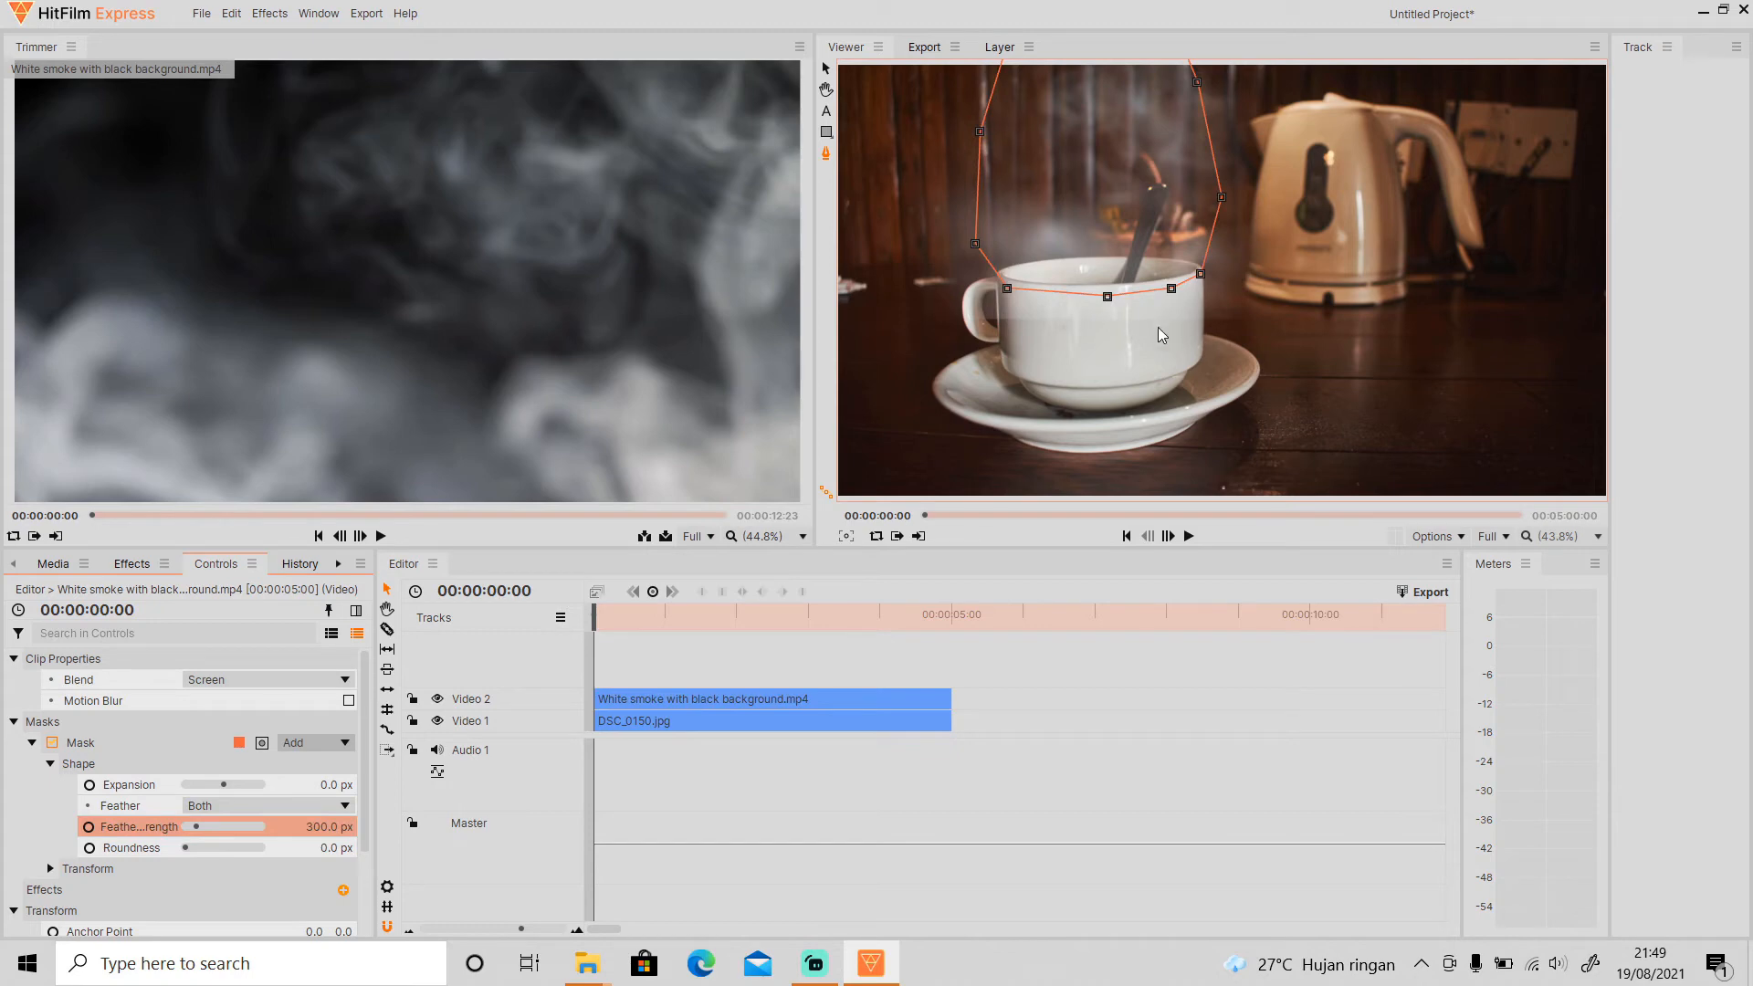
Step: Set the smoke clip mask's feather strength to 180 px and its roundness to 100 px
click(323, 827)
text(180)
key(Return)
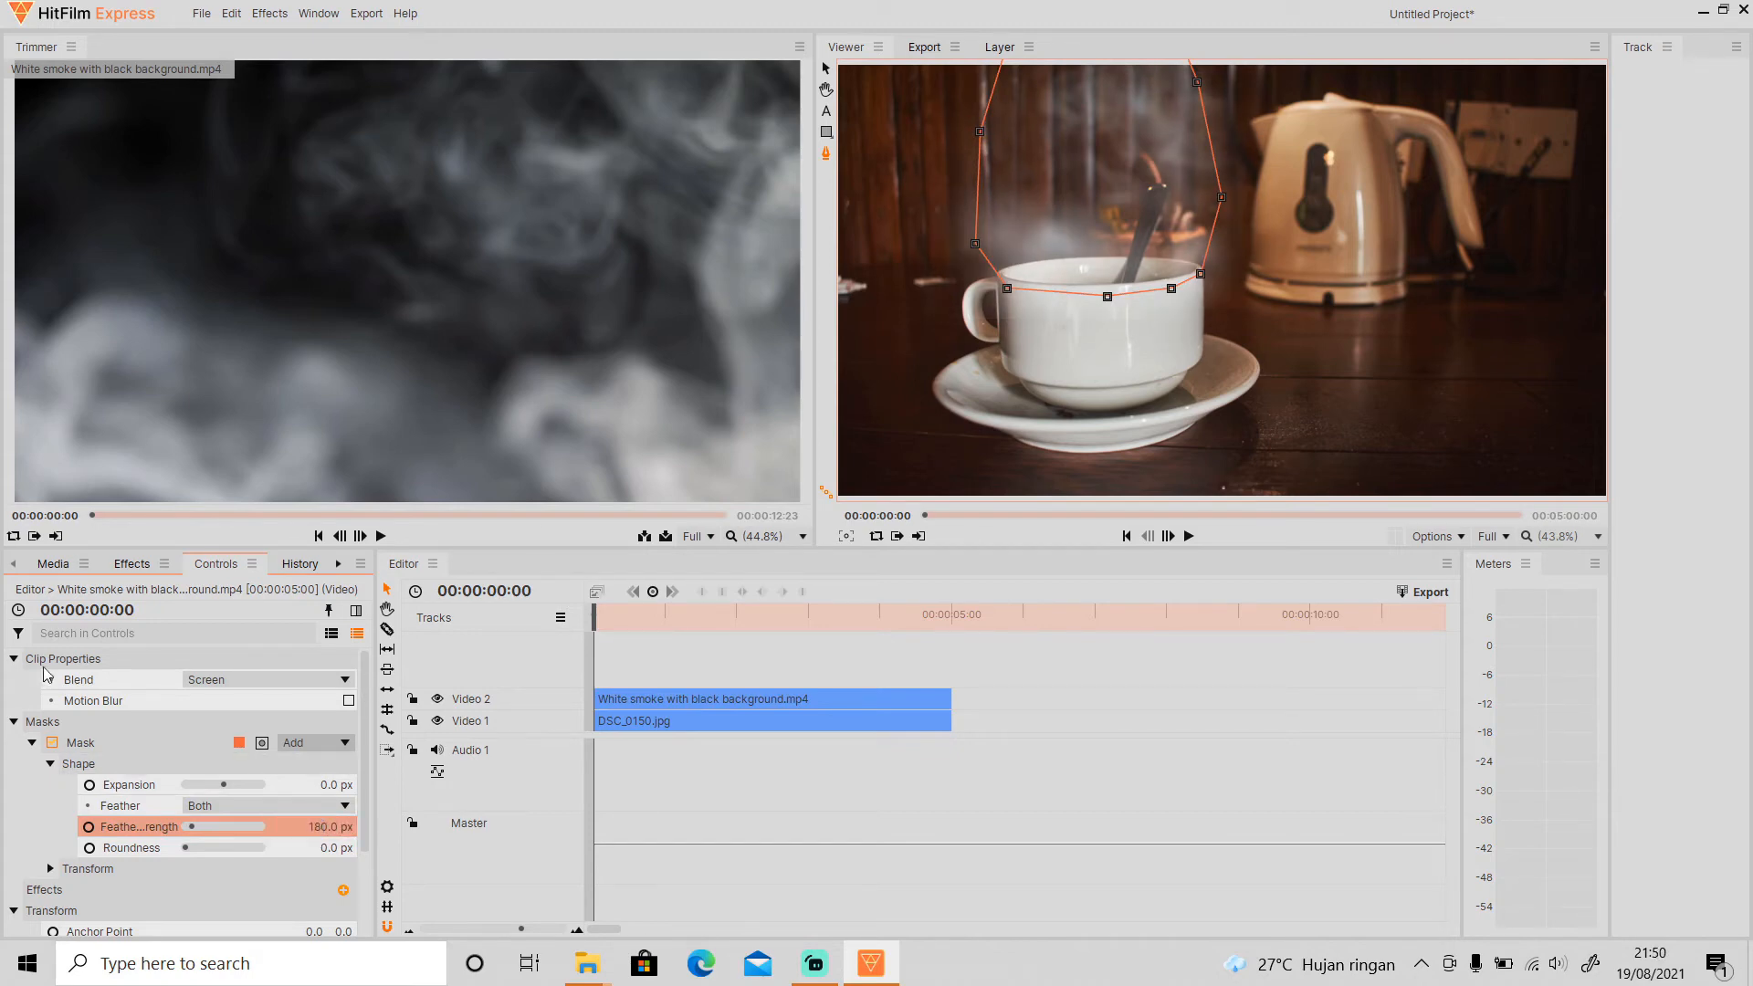
click(312, 849)
key(Return)
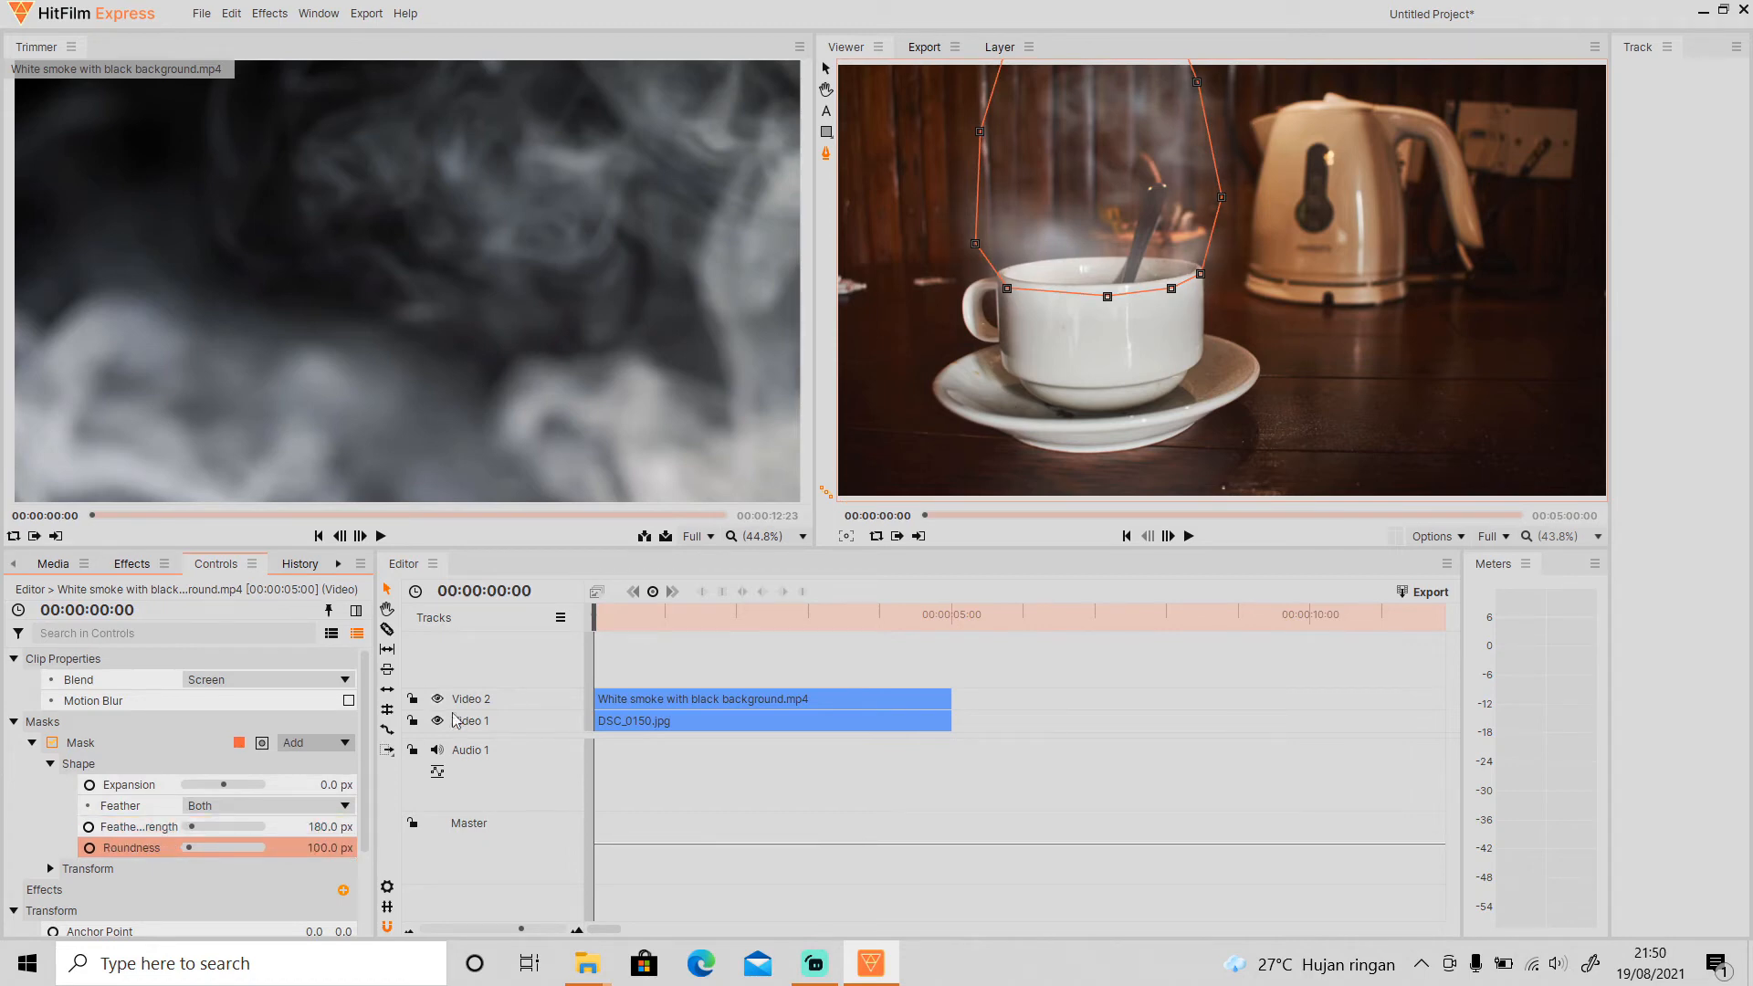
Step: Play the timeline from the start to review the masked steam over the cup
drag(596, 625, 529, 626)
key(space)
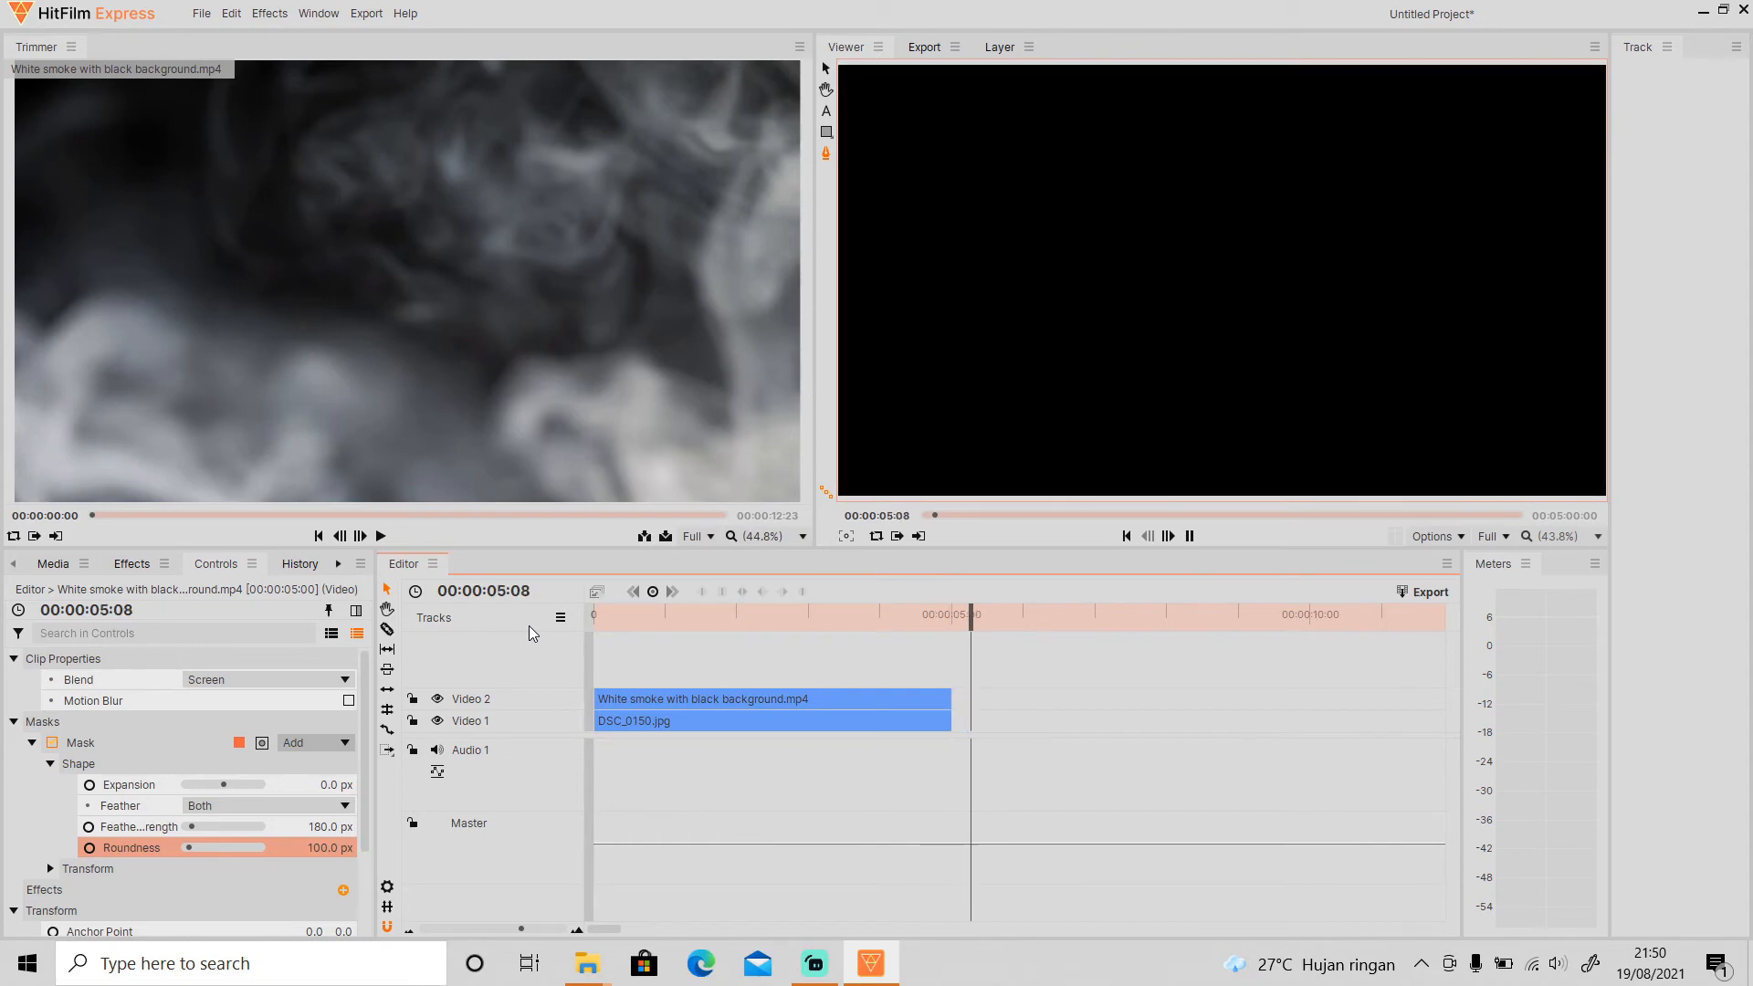
key(space)
Step: Go to about one second into the timeline and set the smoke clip's opacity to 30%
drag(649, 617, 663, 622)
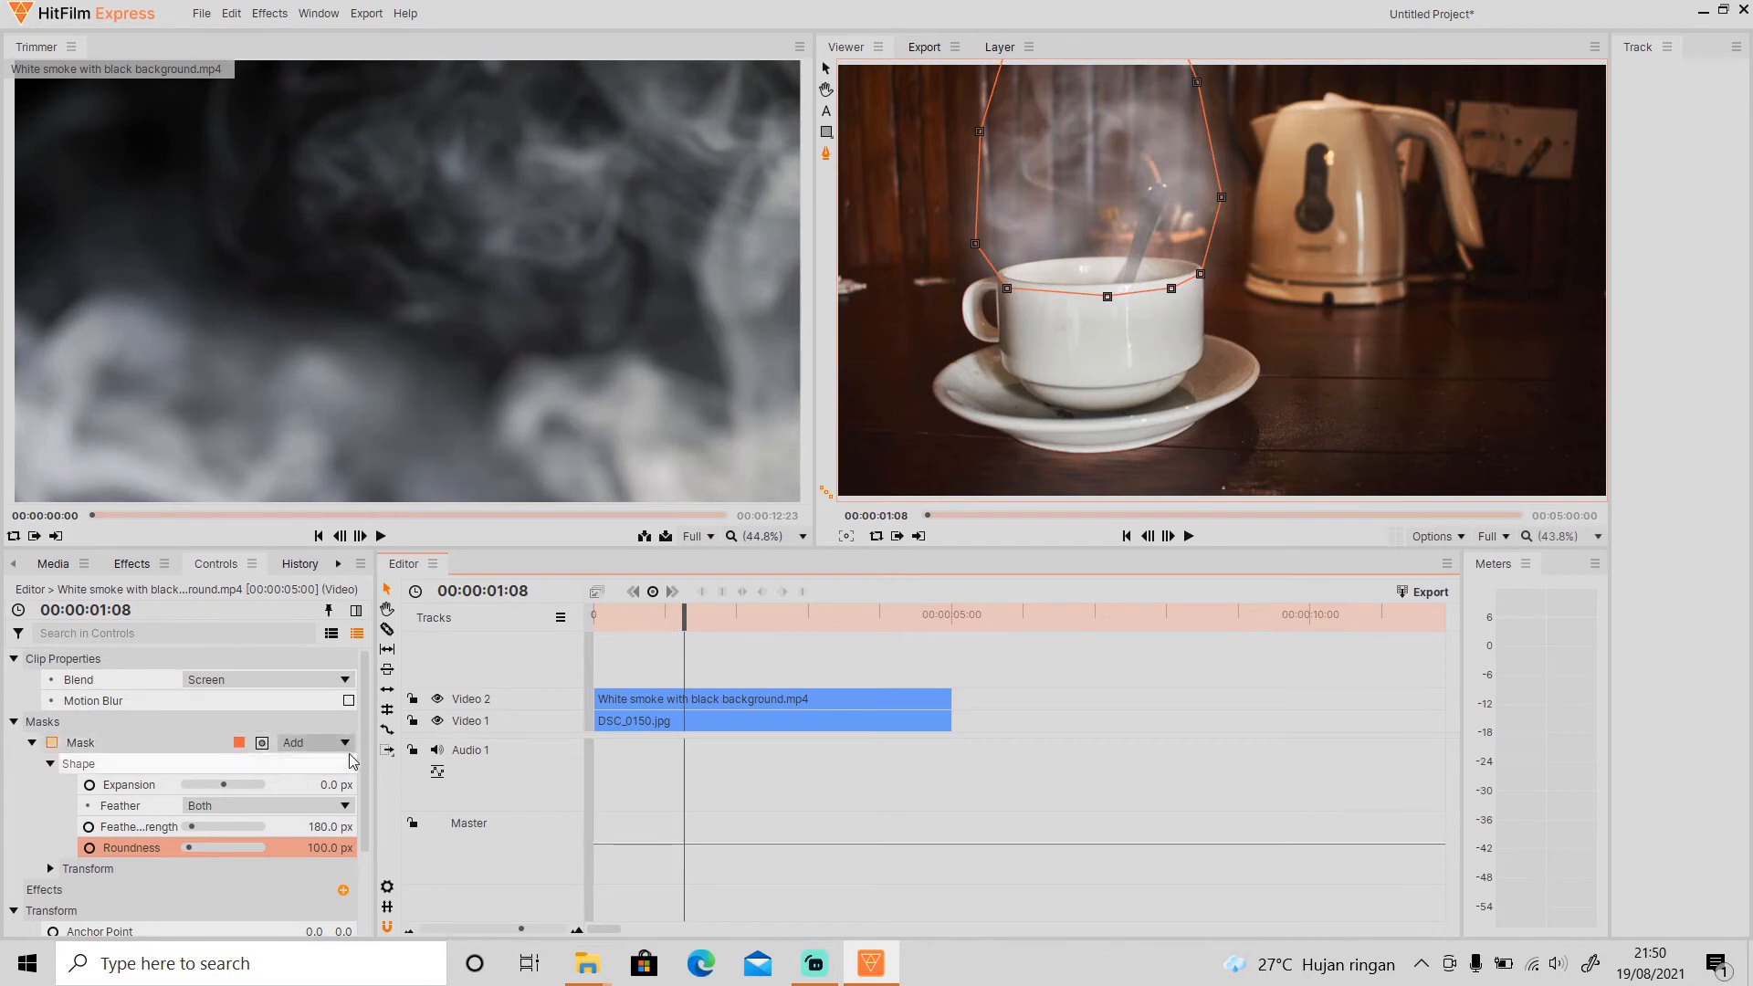
scroll(370, 853, down, 2)
click(329, 923)
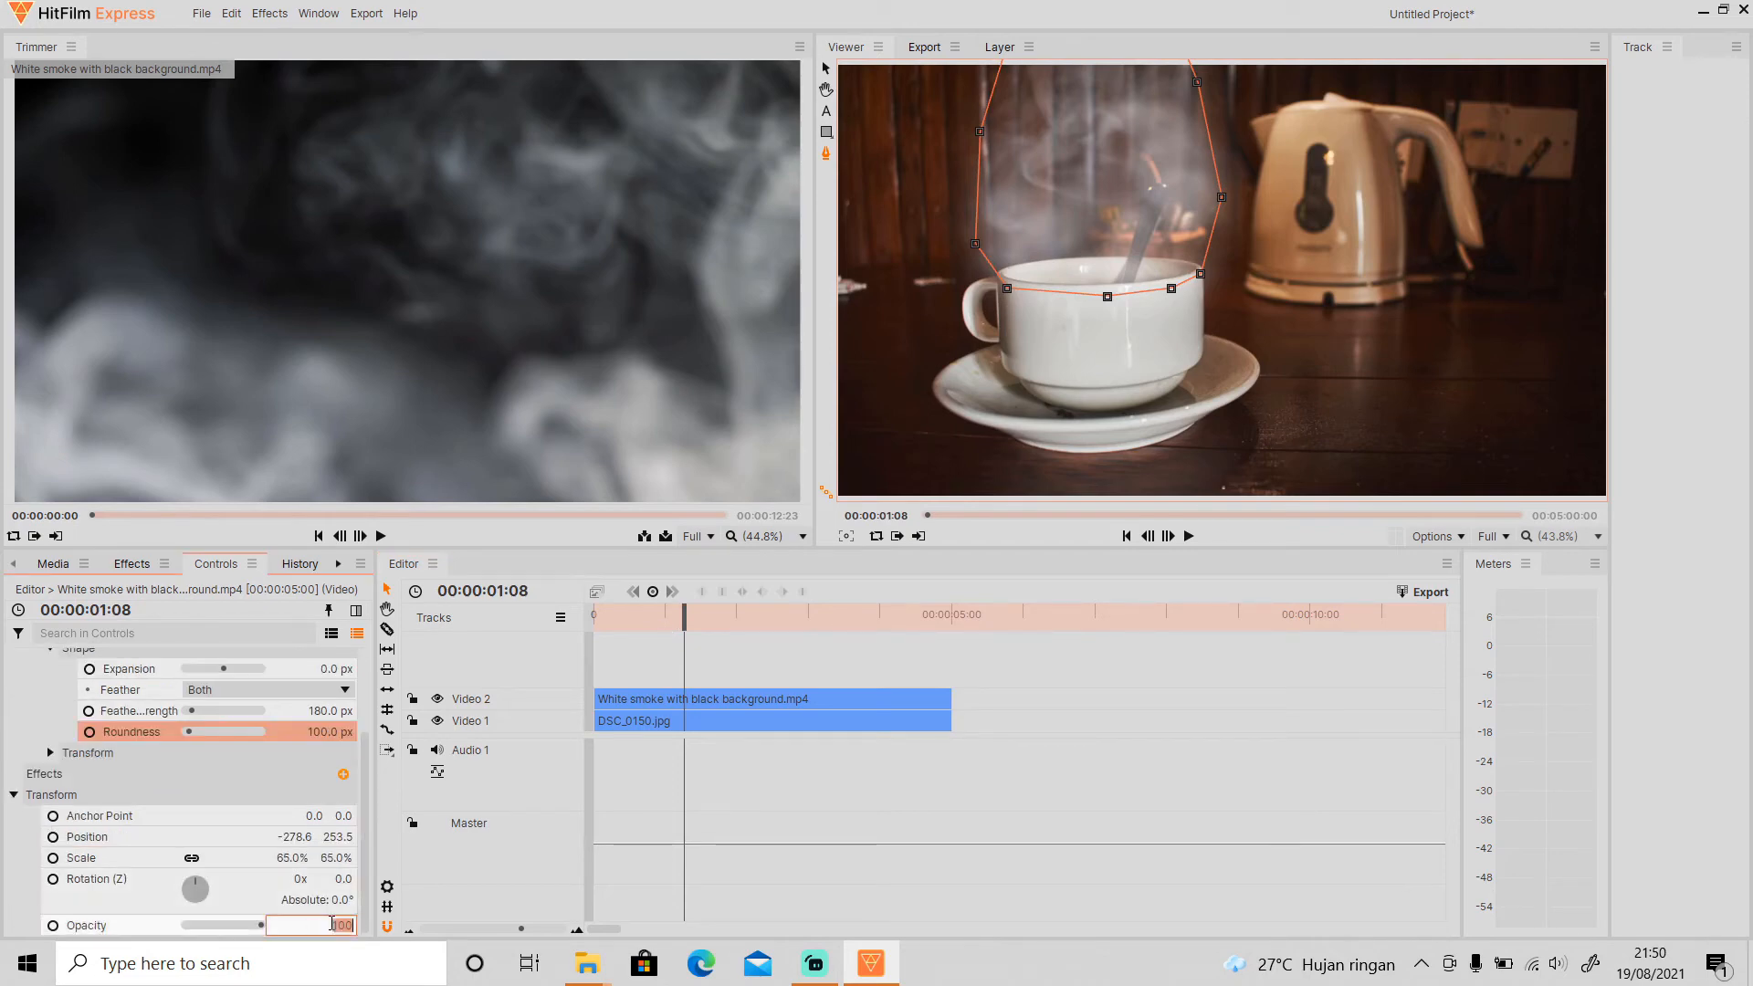
text(30)
key(Return)
Step: Play the composite from its beginning to check the steam at the reduced opacity
drag(845, 614, 481, 639)
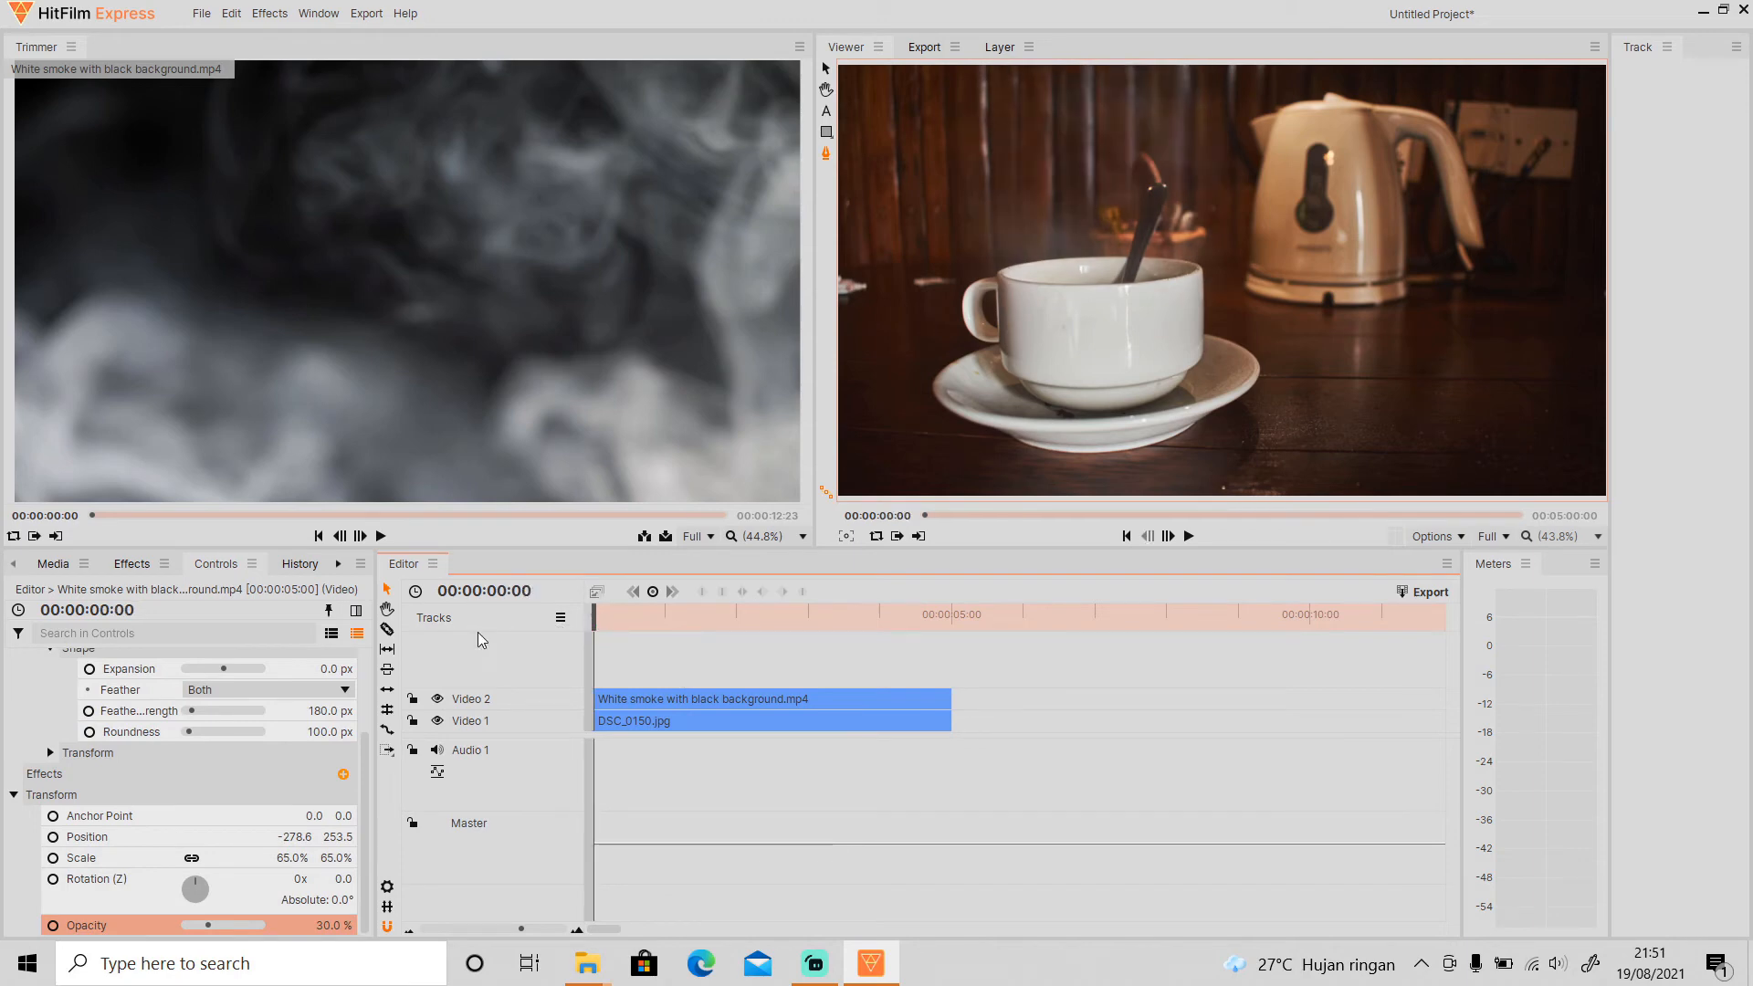
key(space)
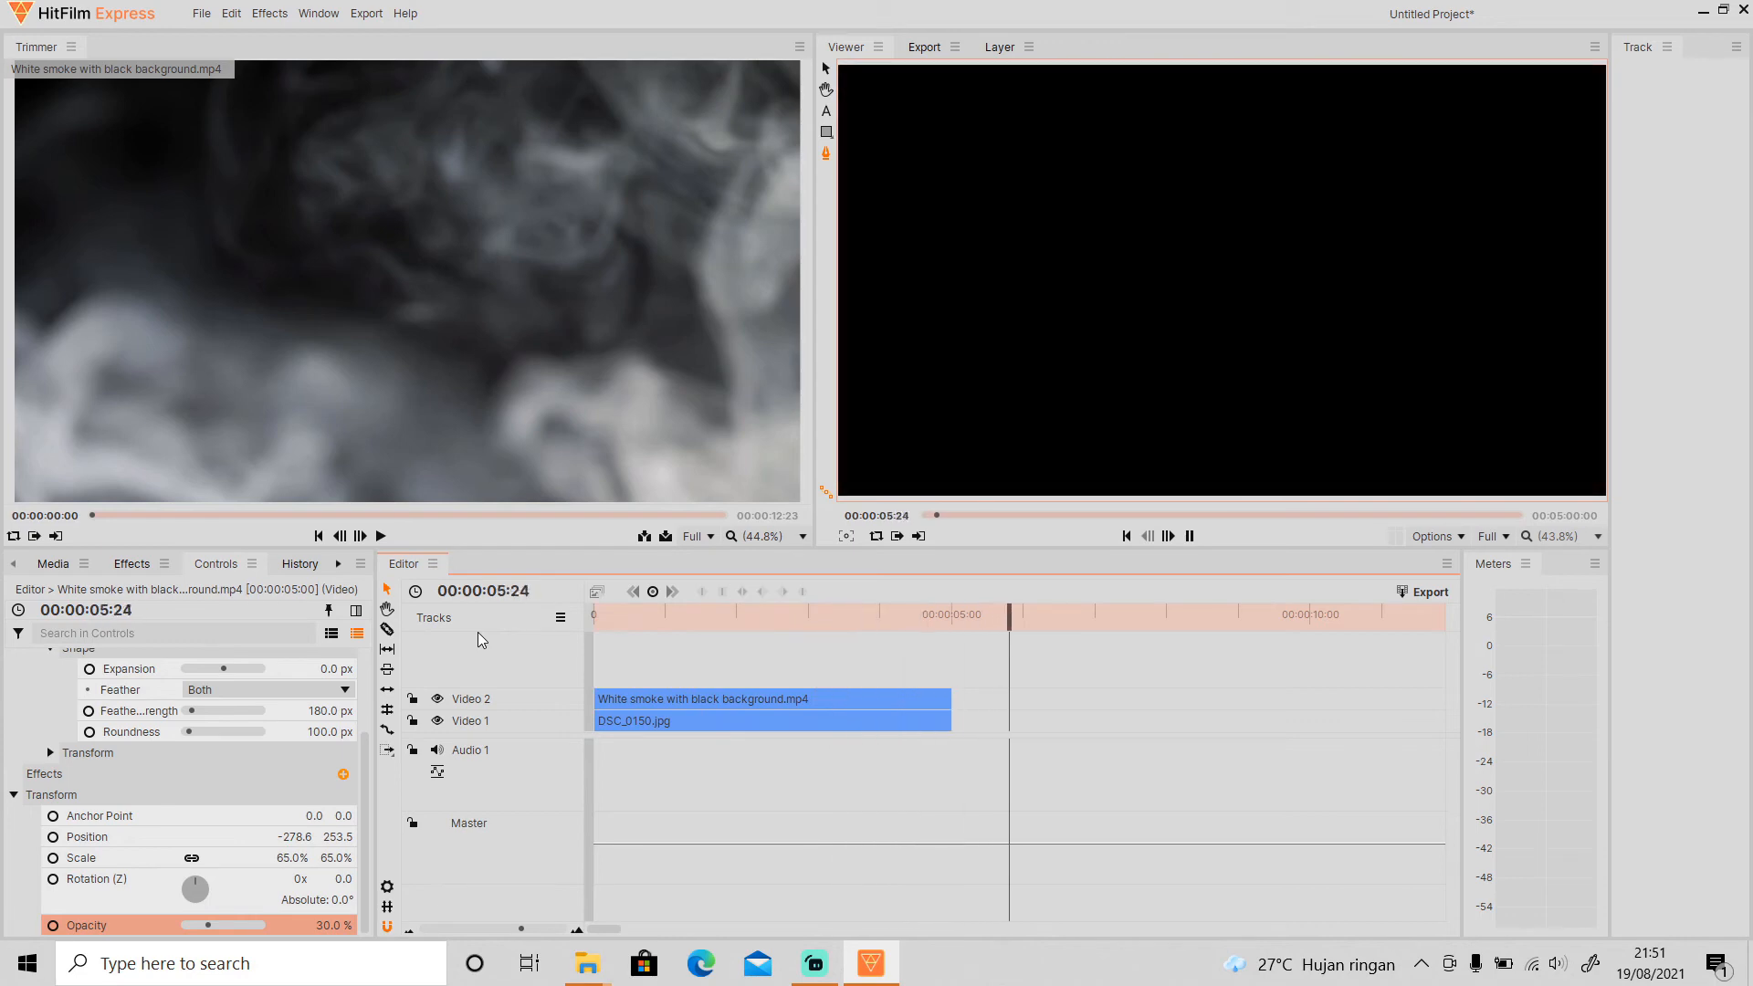
key(space)
Step: Turn on scale keyframing for the DSC_0150.jpg photo at the start of the timeline and set its scale to 40%
key(Home)
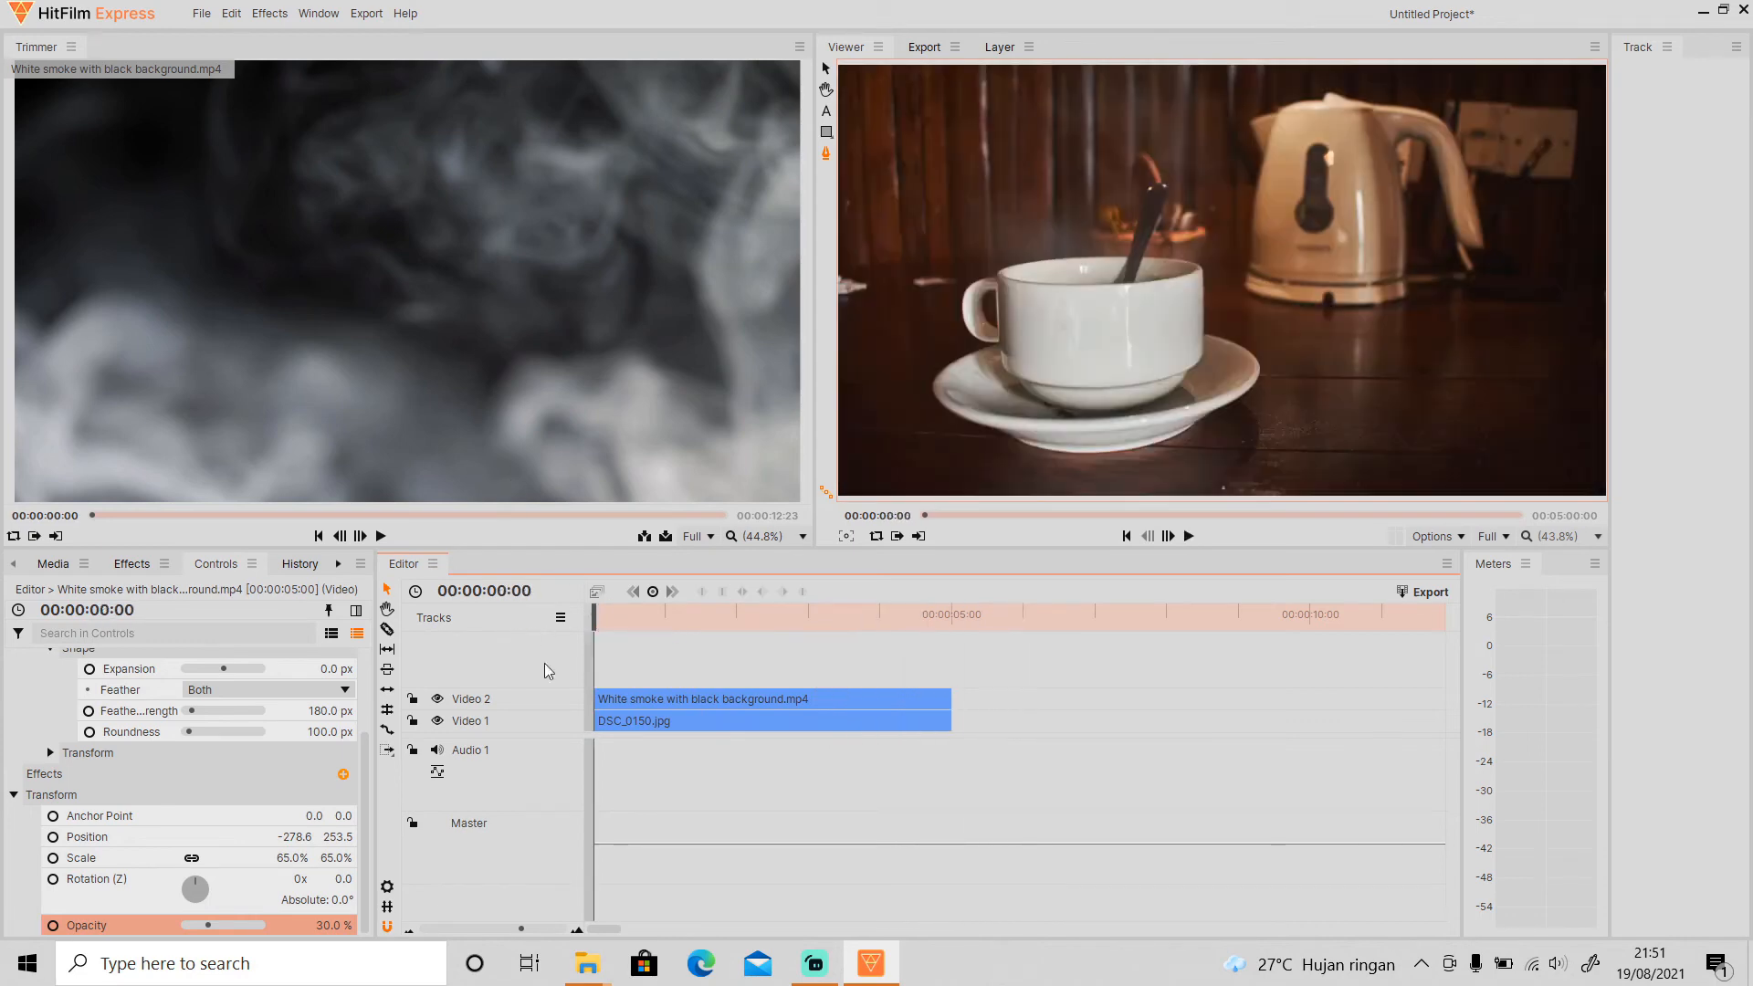
click(621, 716)
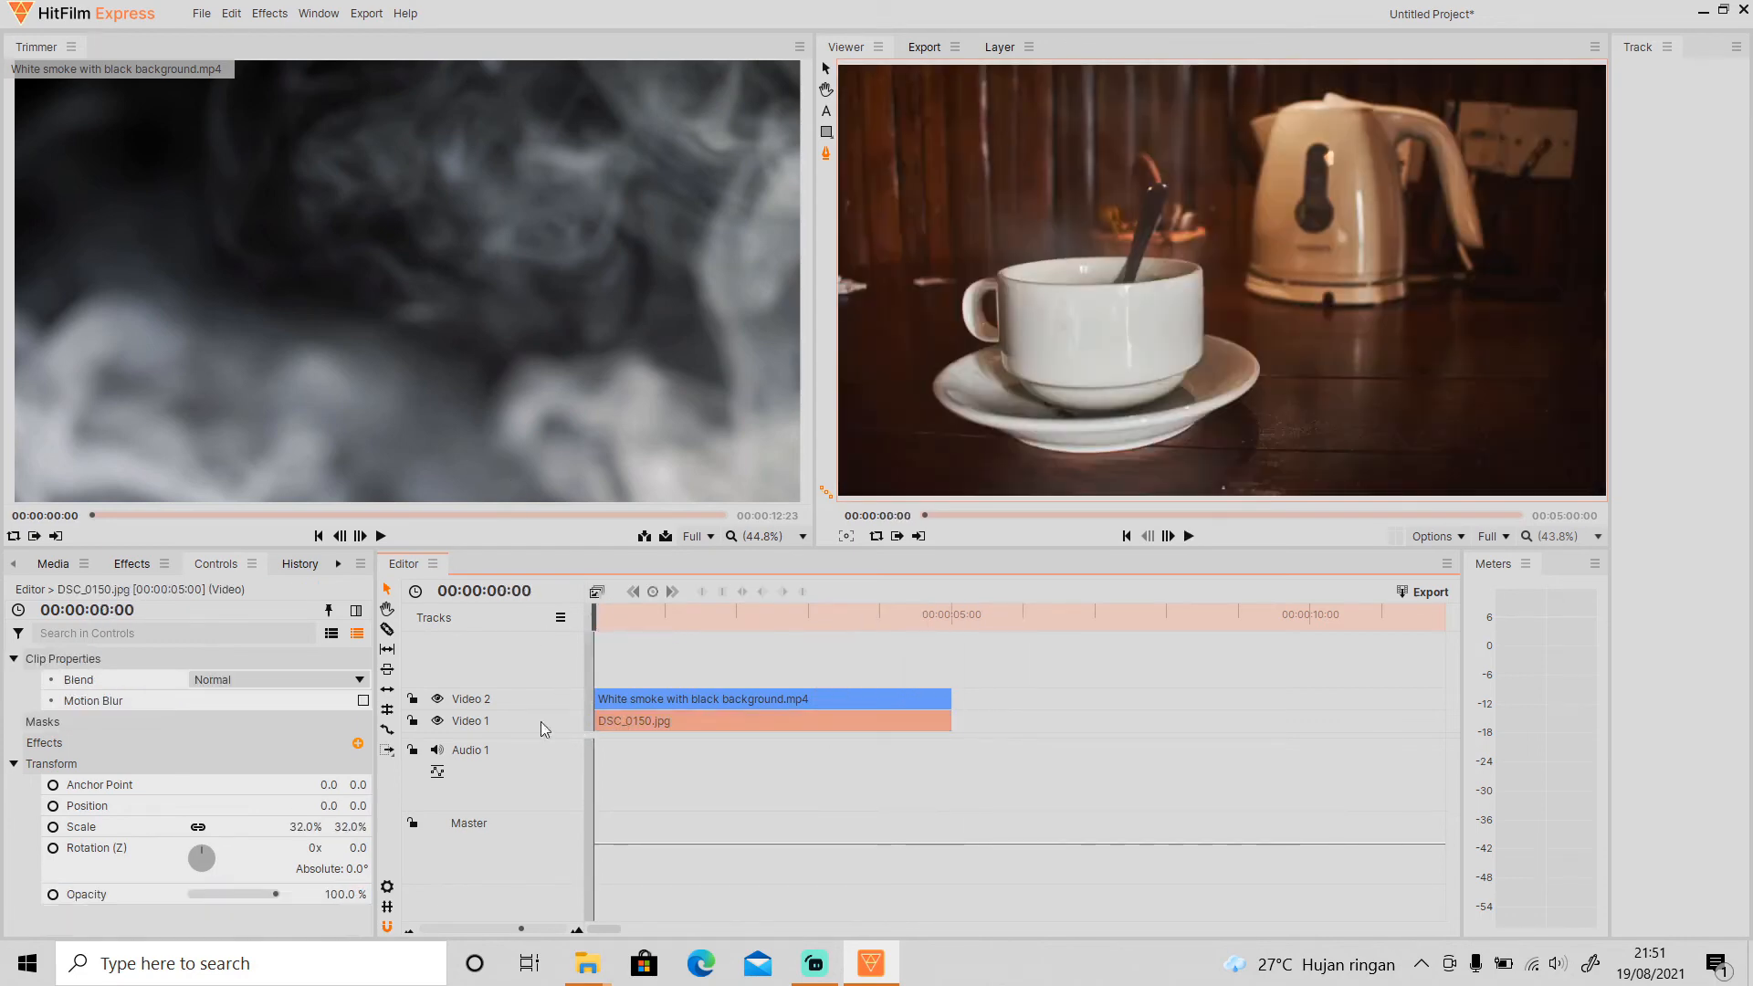
click(53, 827)
click(309, 827)
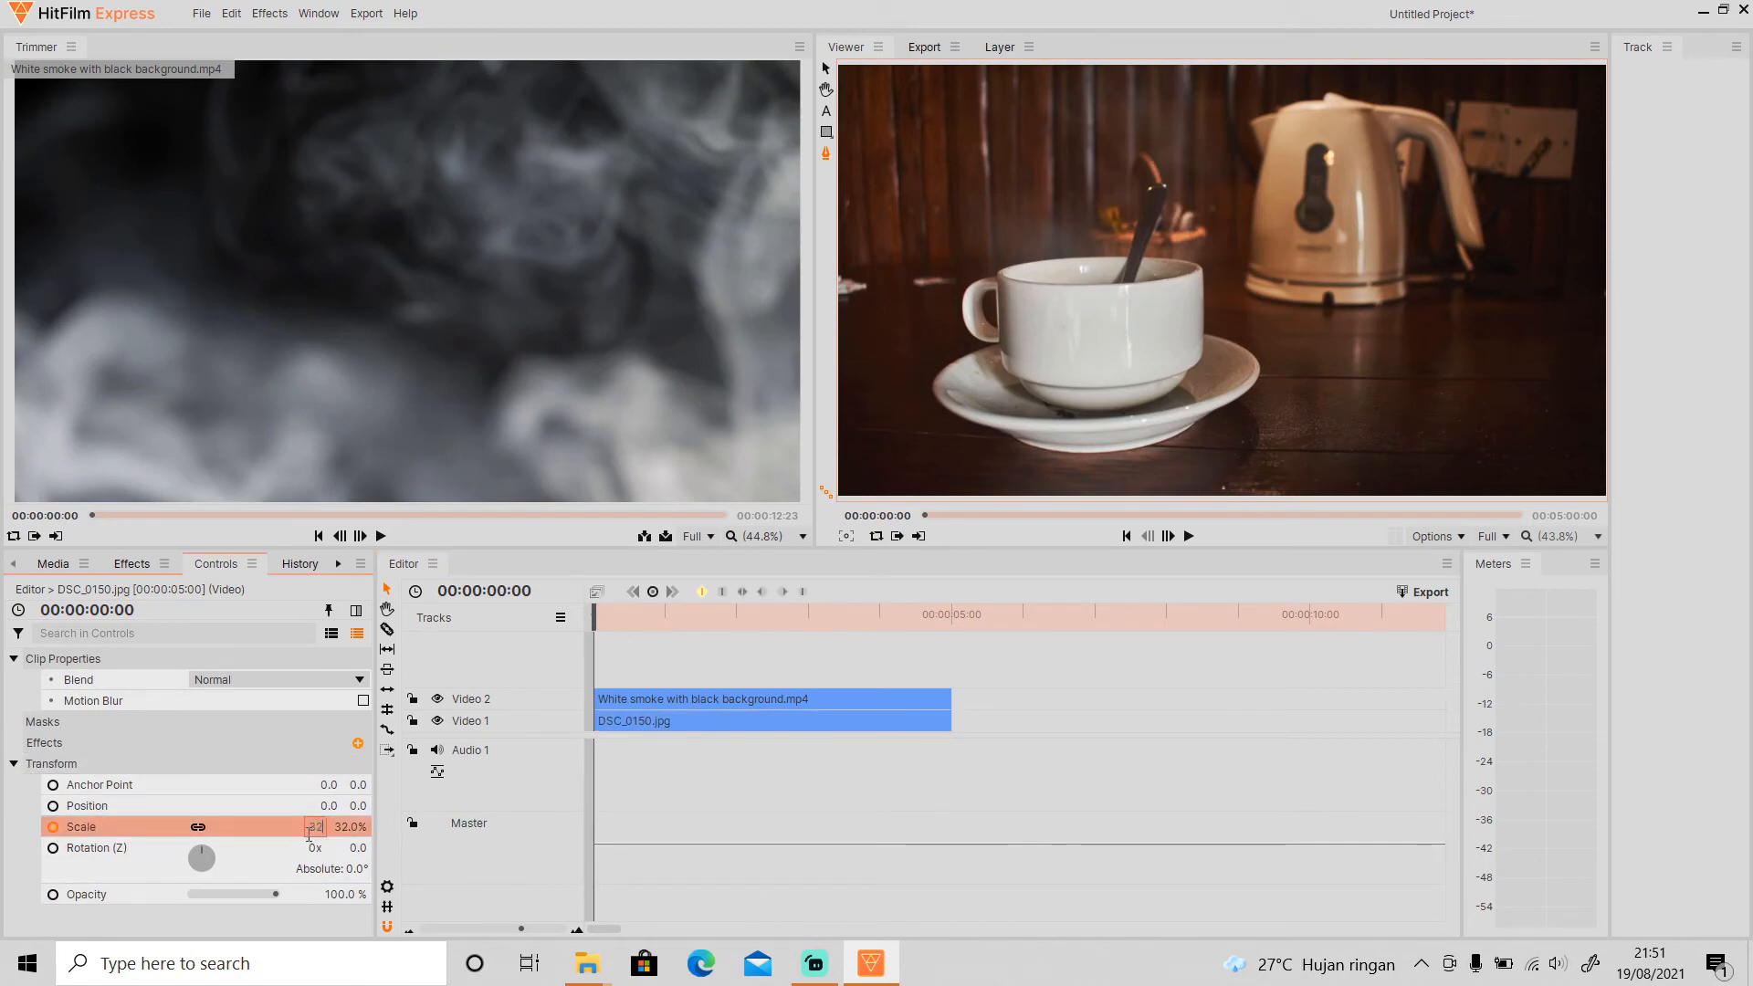
text(40)
key(Return)
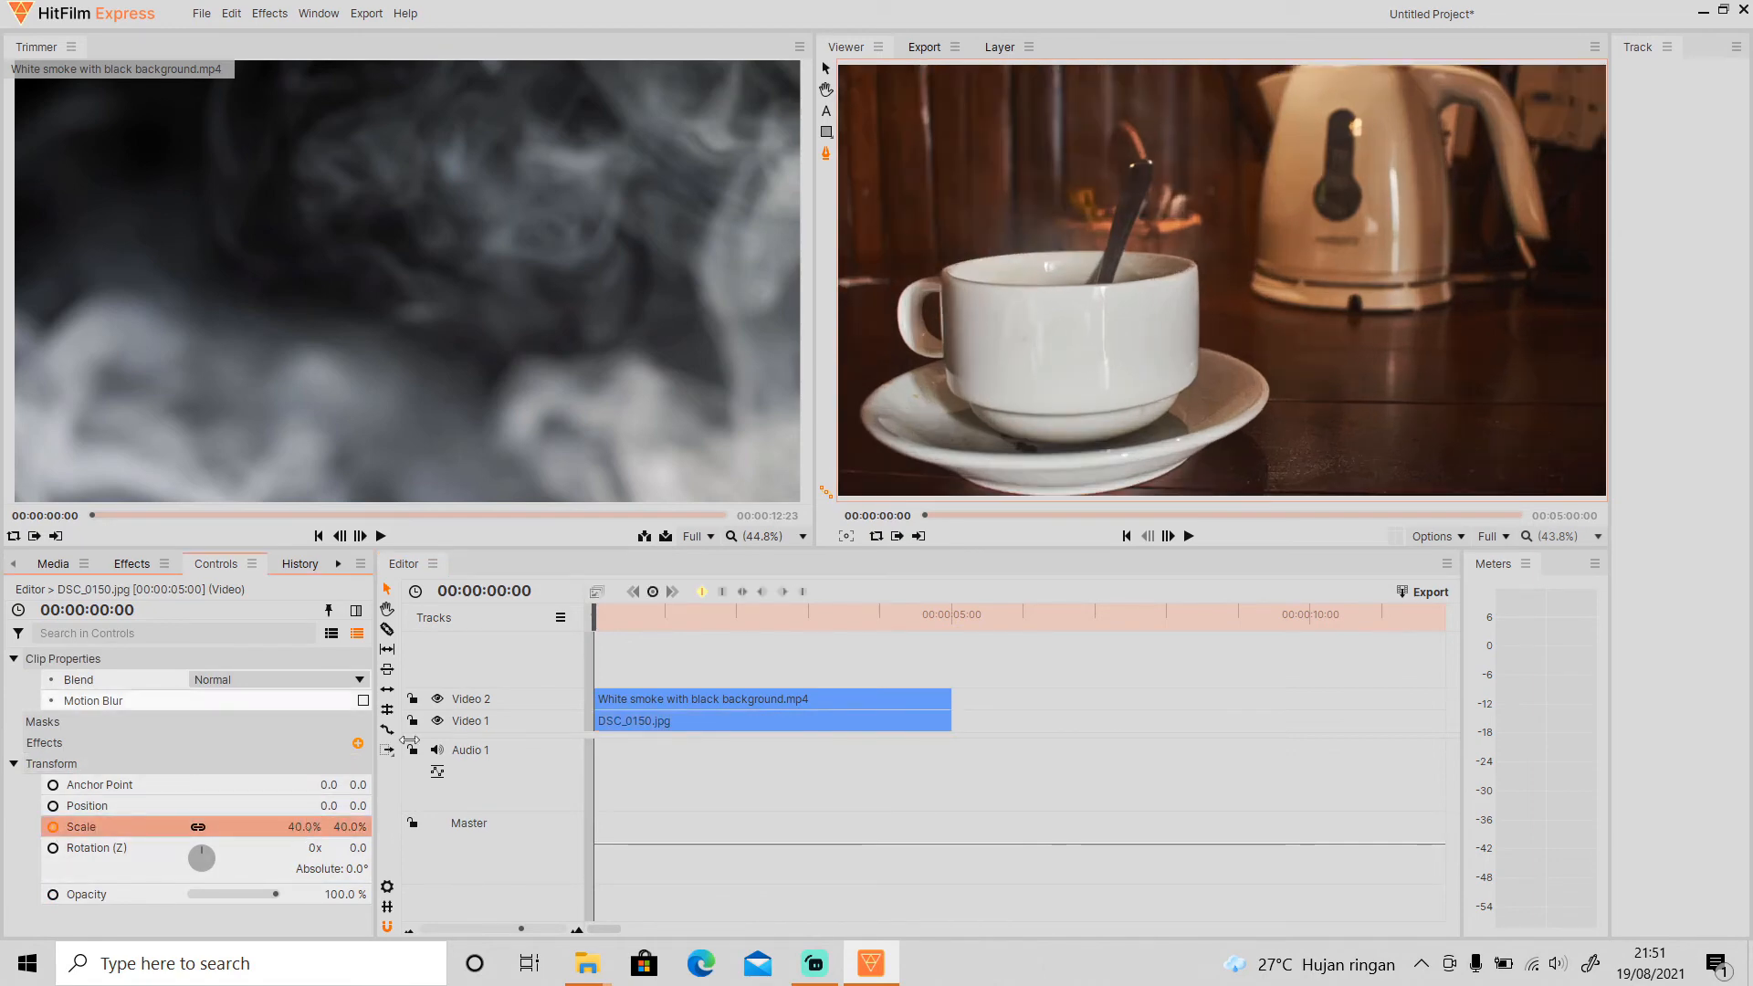
Step: Add a second scale keyframe of 32% to the photo at 00:00:05:00, with the keyframe timeline shown only while editing
click(361, 613)
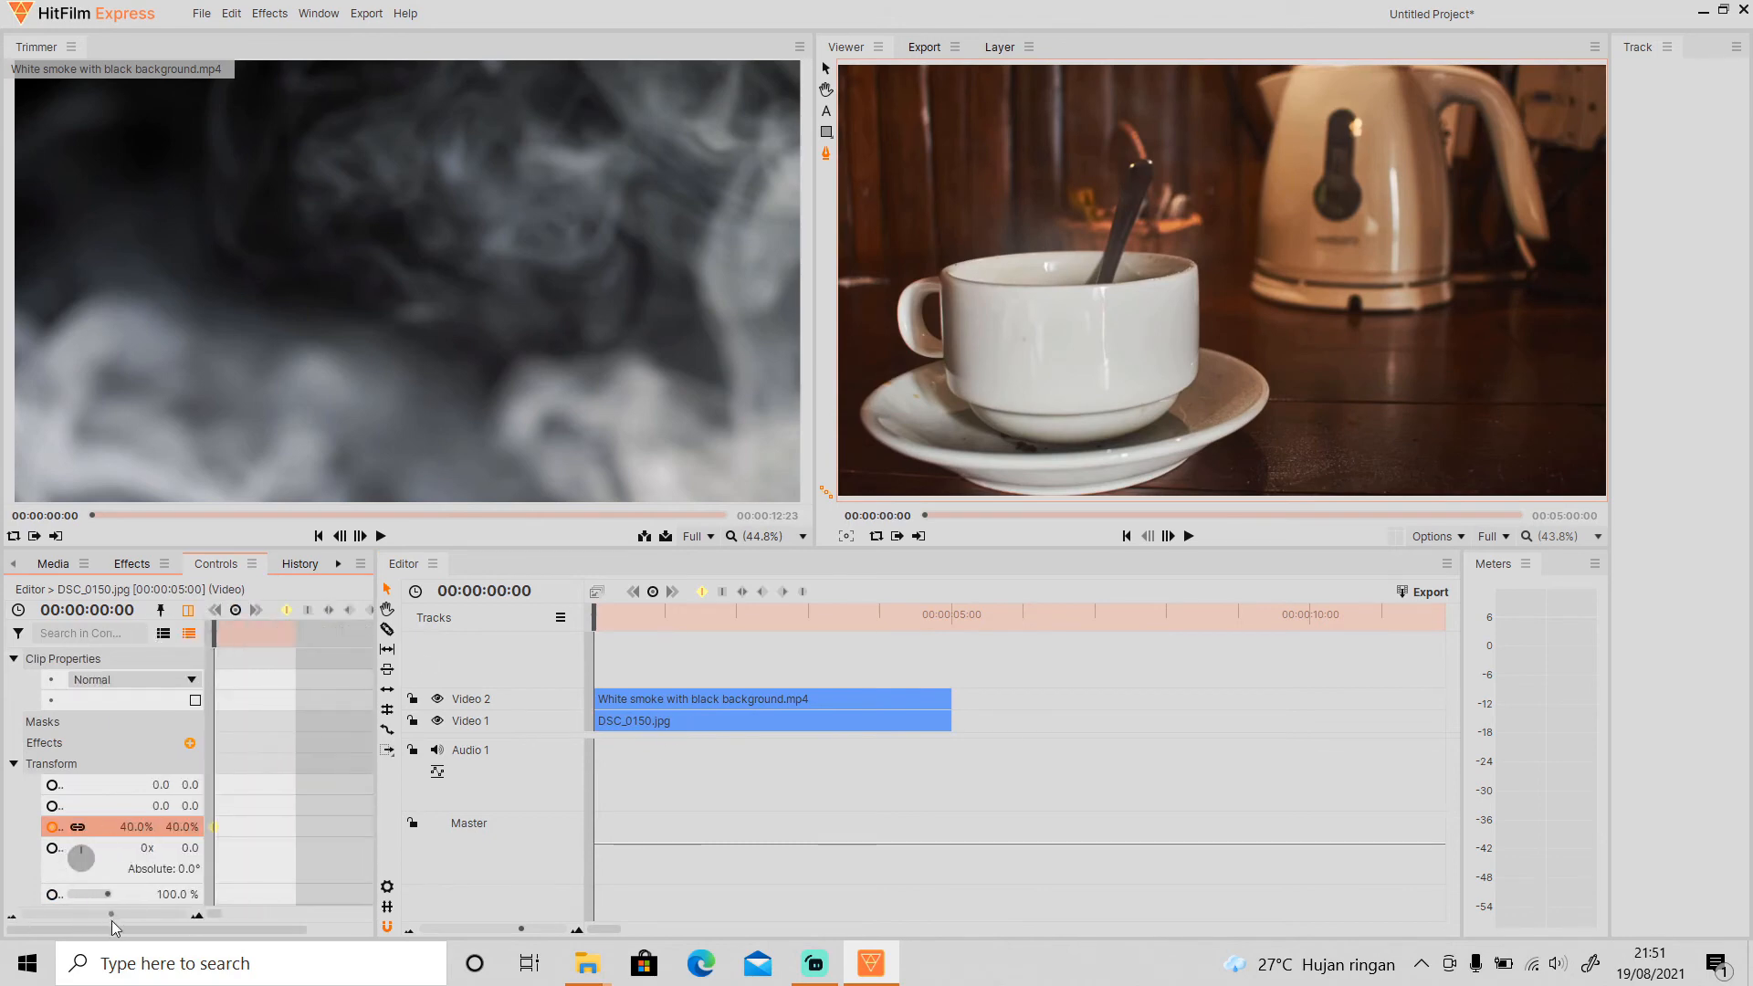
drag(933, 623, 950, 623)
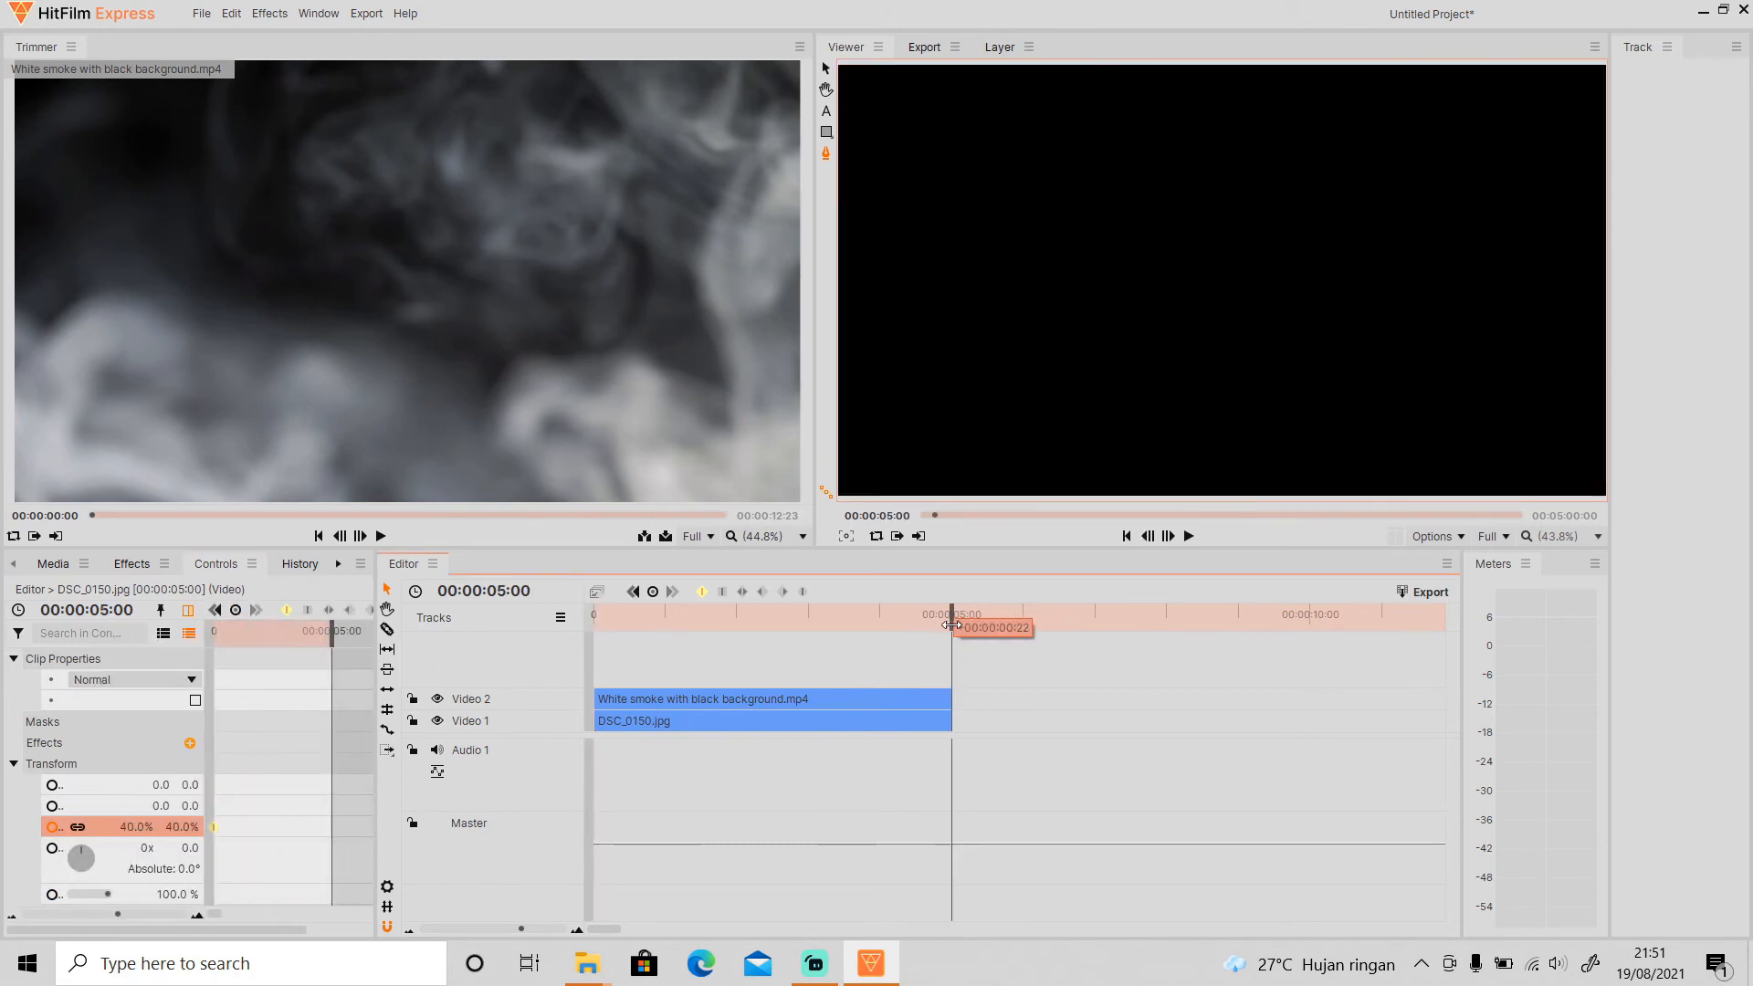
click(133, 824)
text(32)
key(Return)
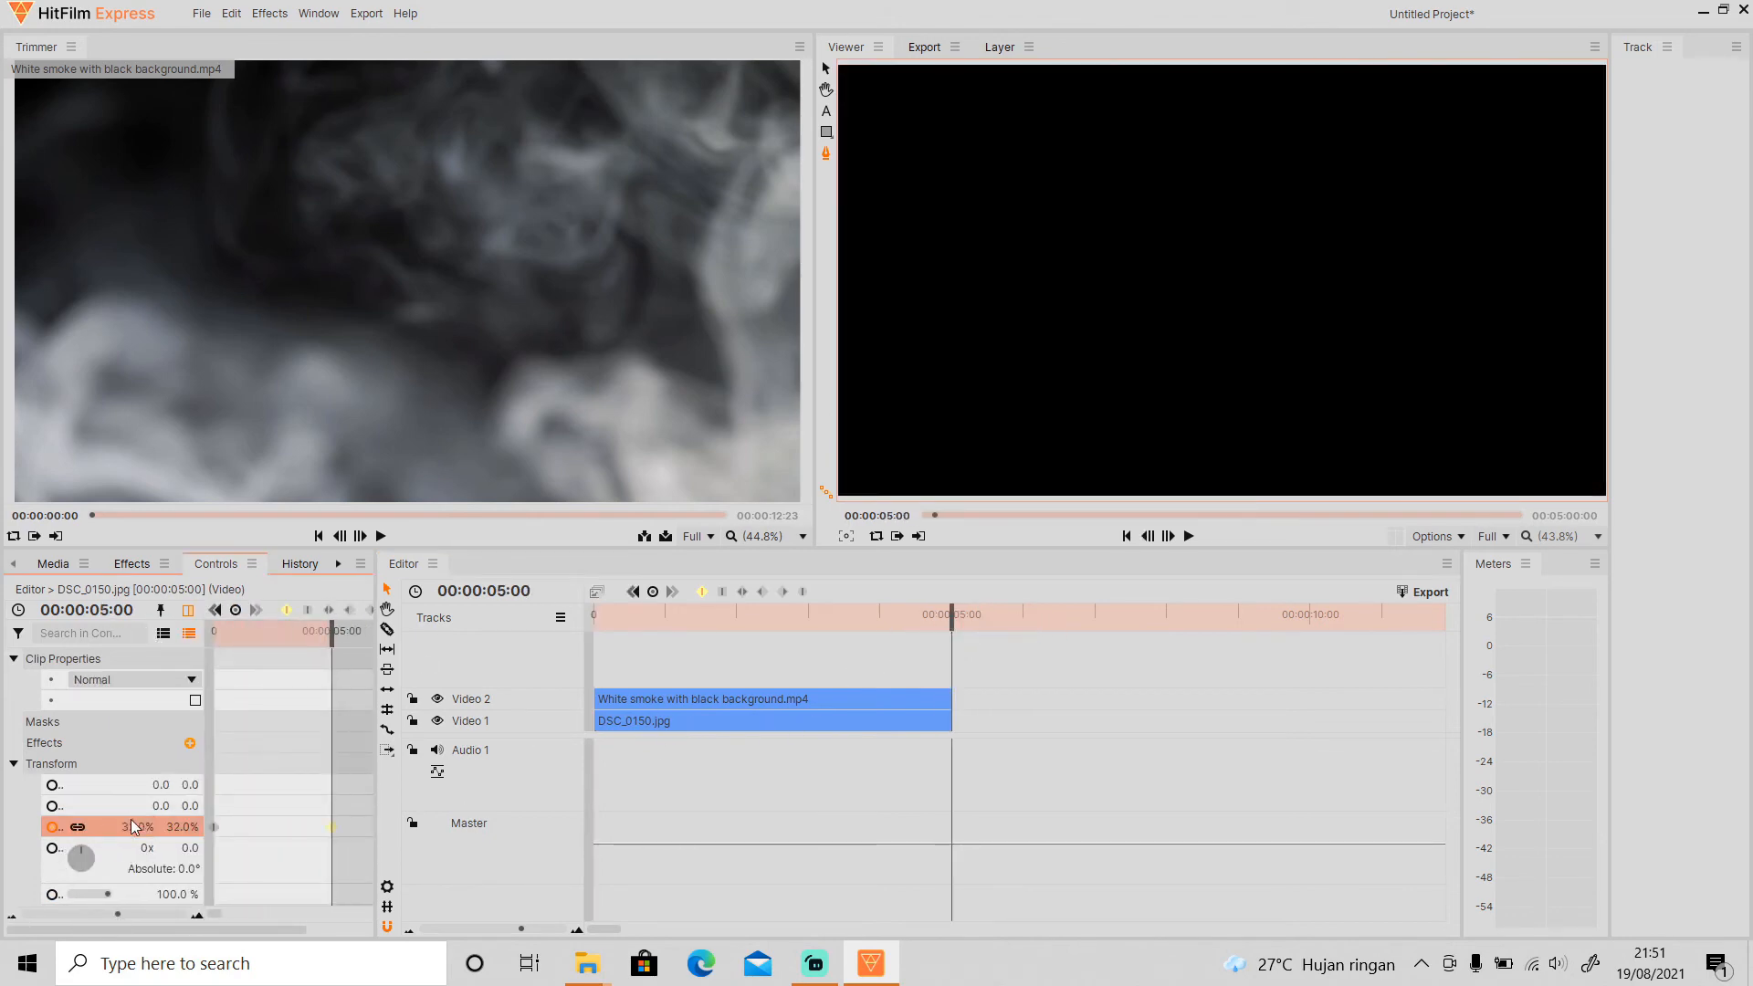
click(188, 610)
Step: Review the photo's zoom-out from the start, go to 00:00:01:09 and view the smoke clip's properties
key(Home)
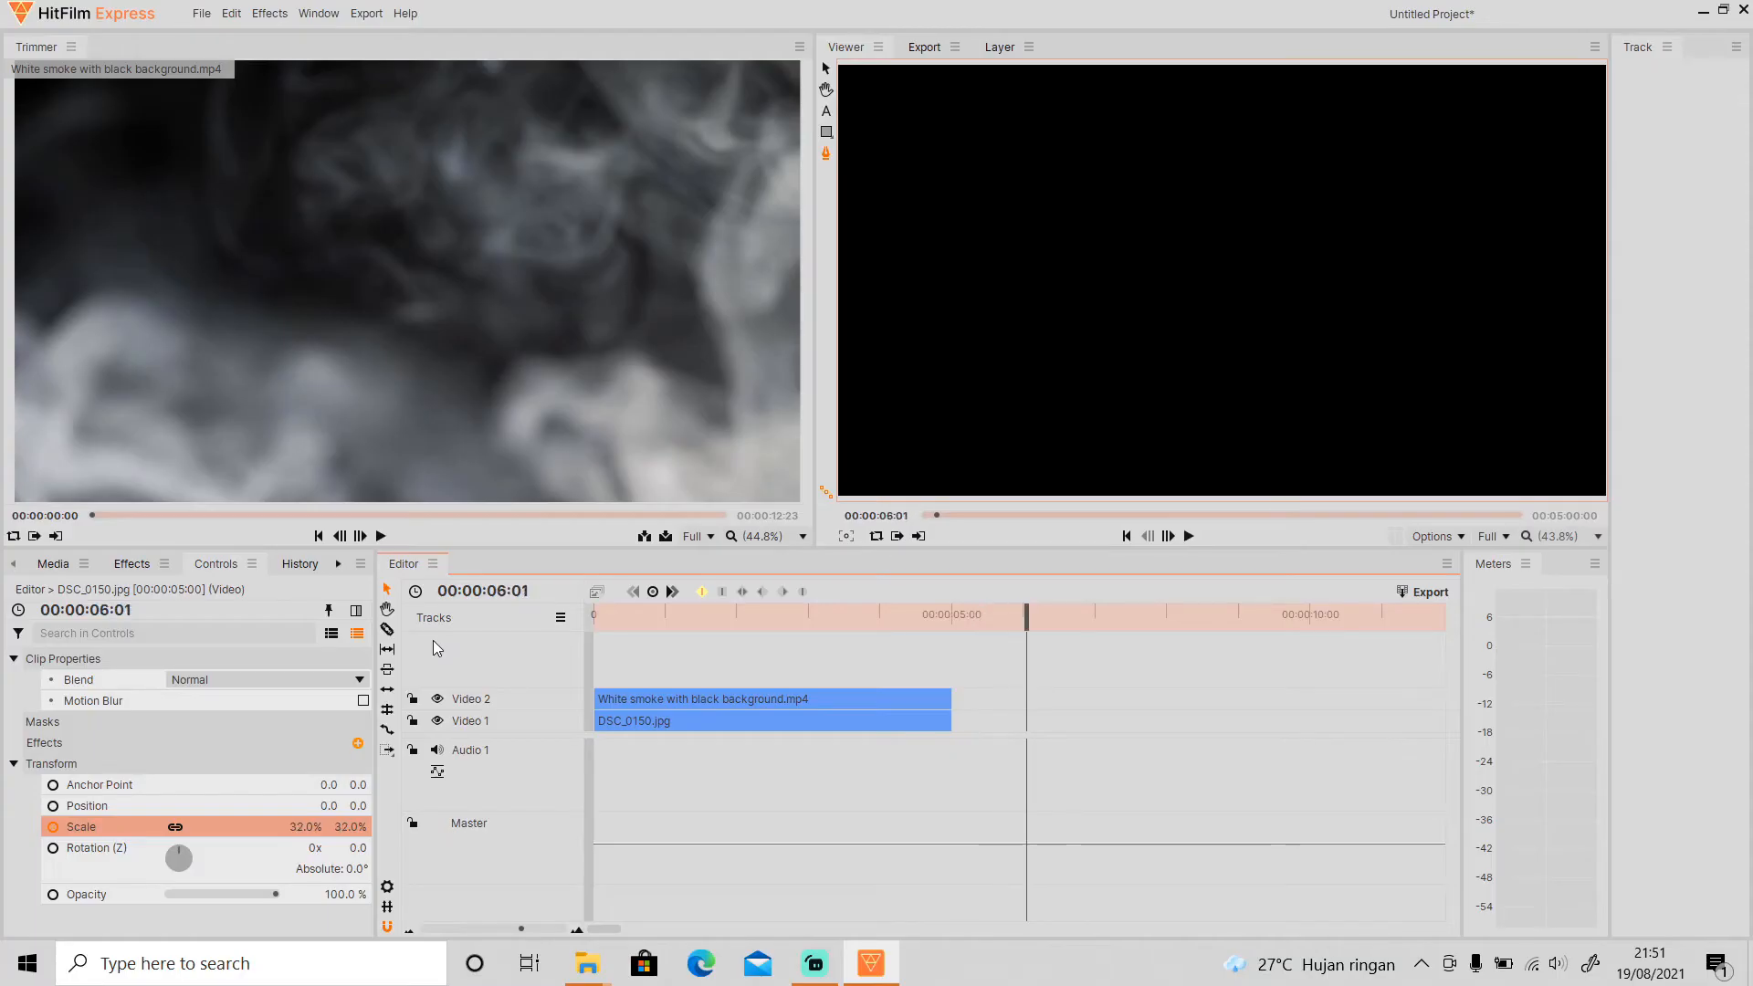
mouse_move(672, 621)
mouse_down()
mouse_move(651, 627)
mouse_move(686, 628)
mouse_up()
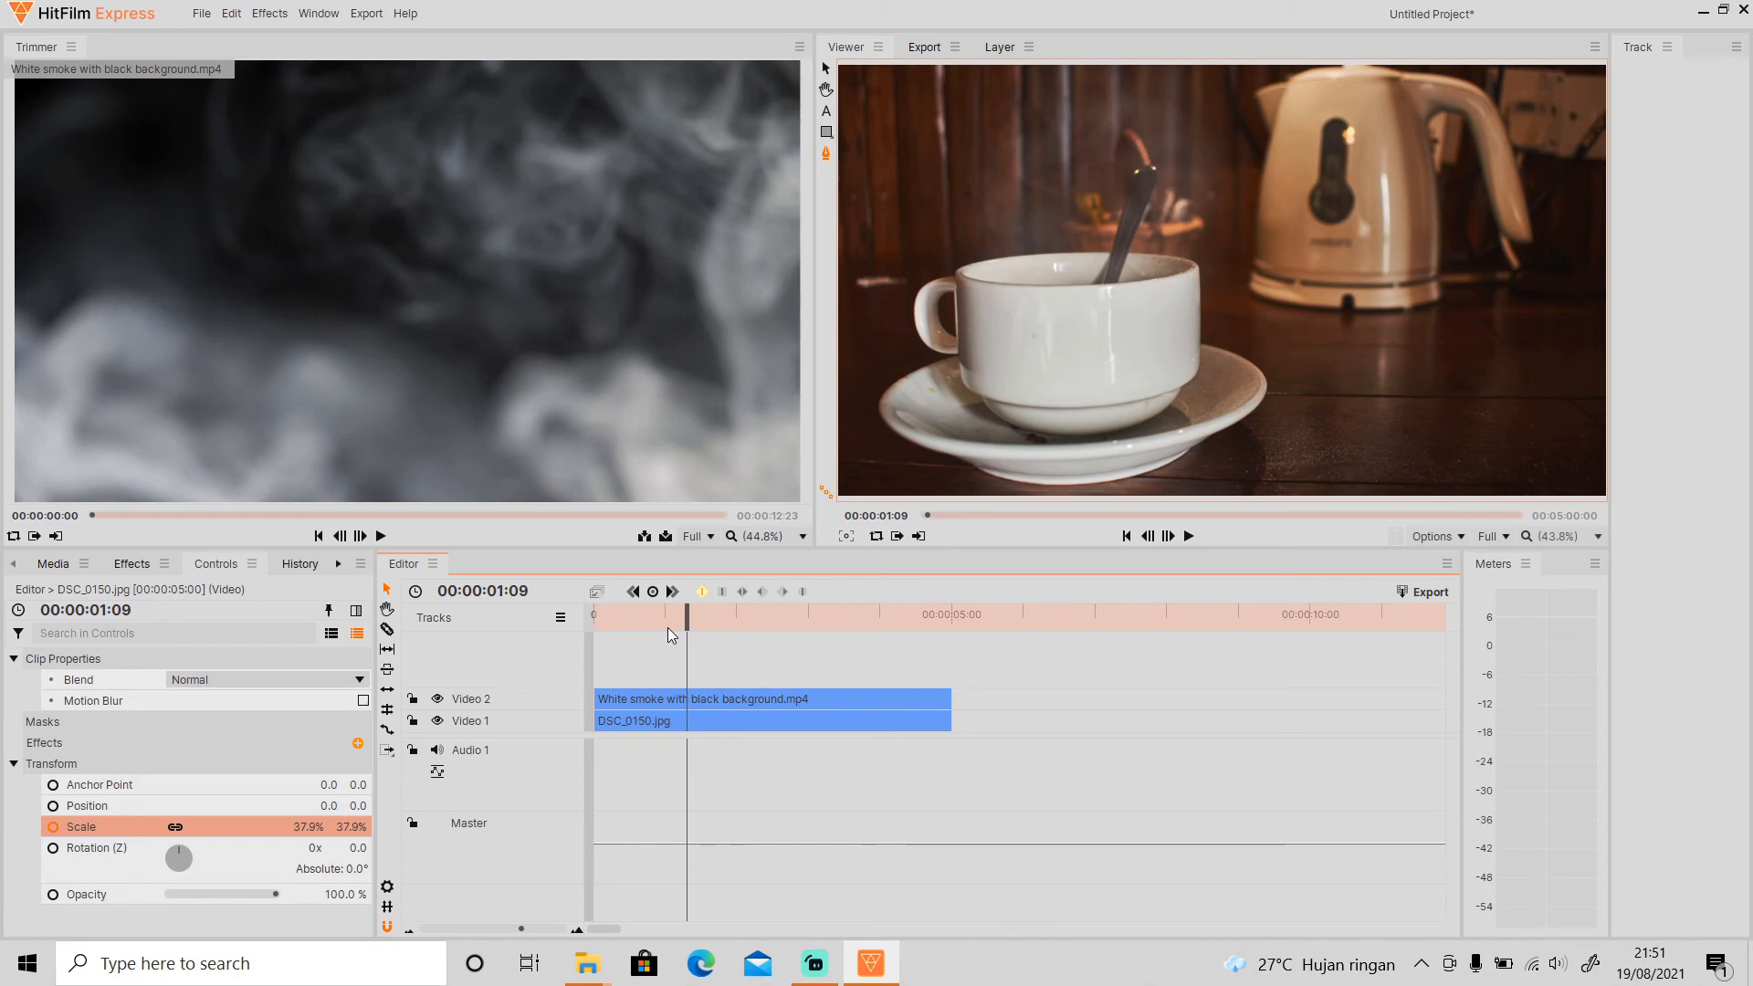
click(618, 698)
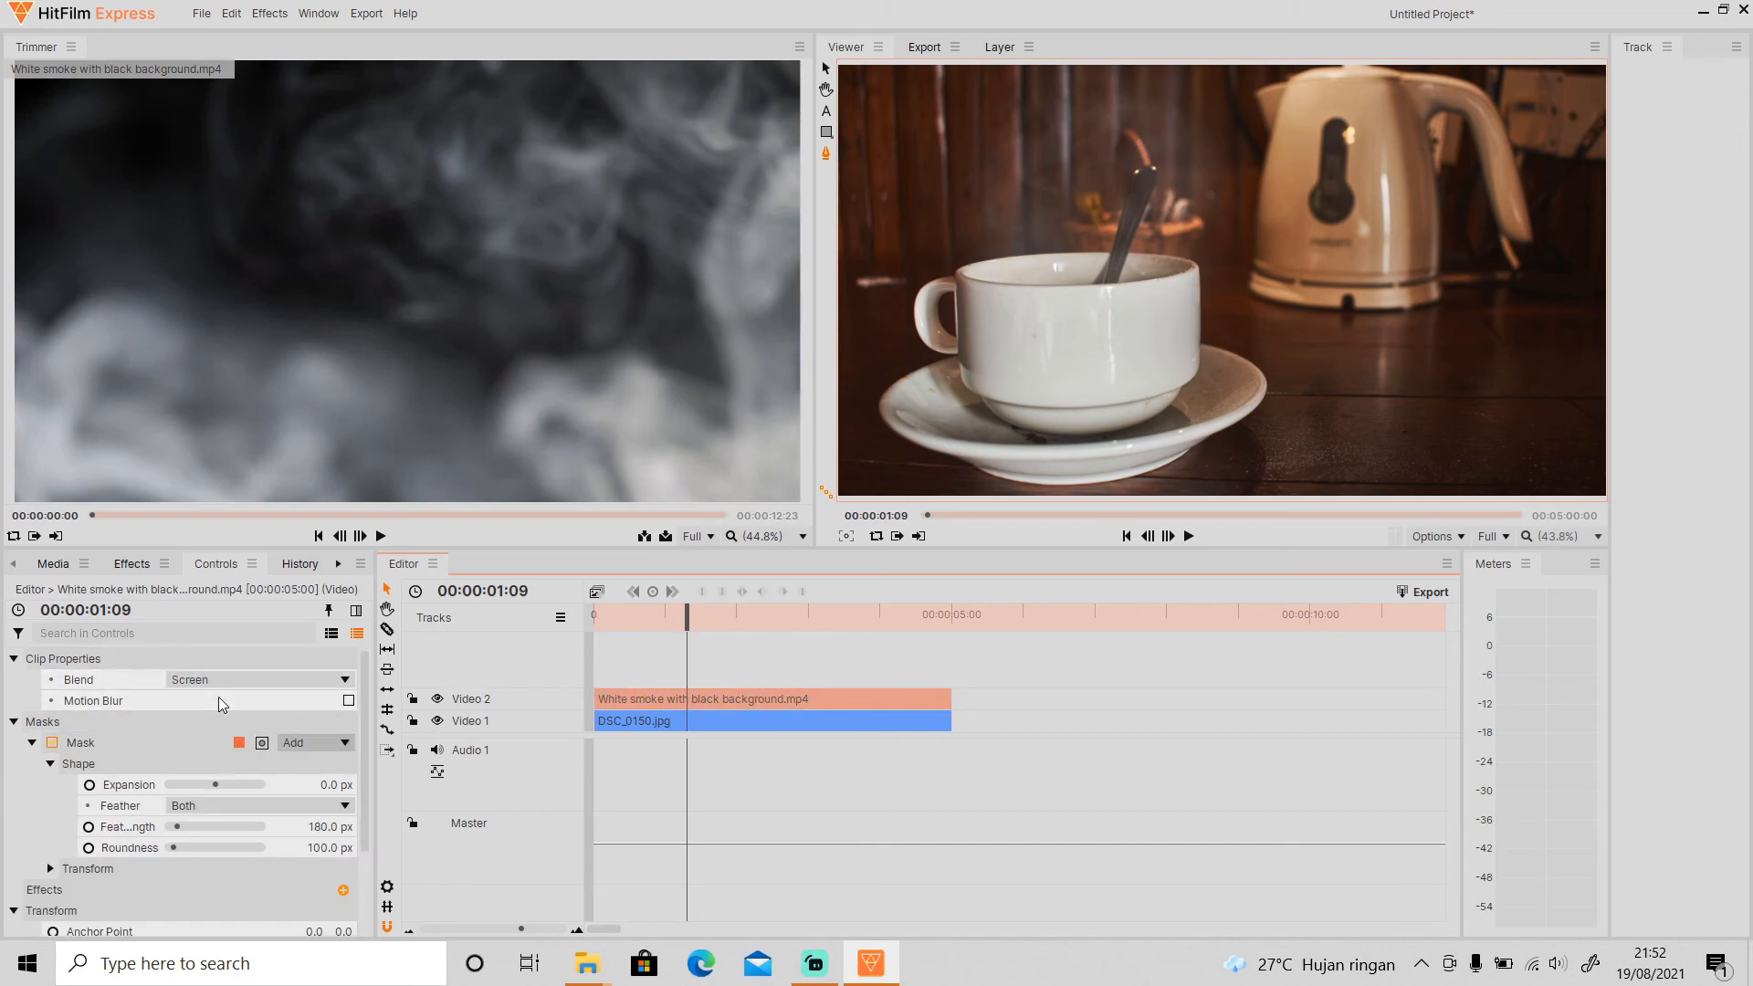
click(851, 661)
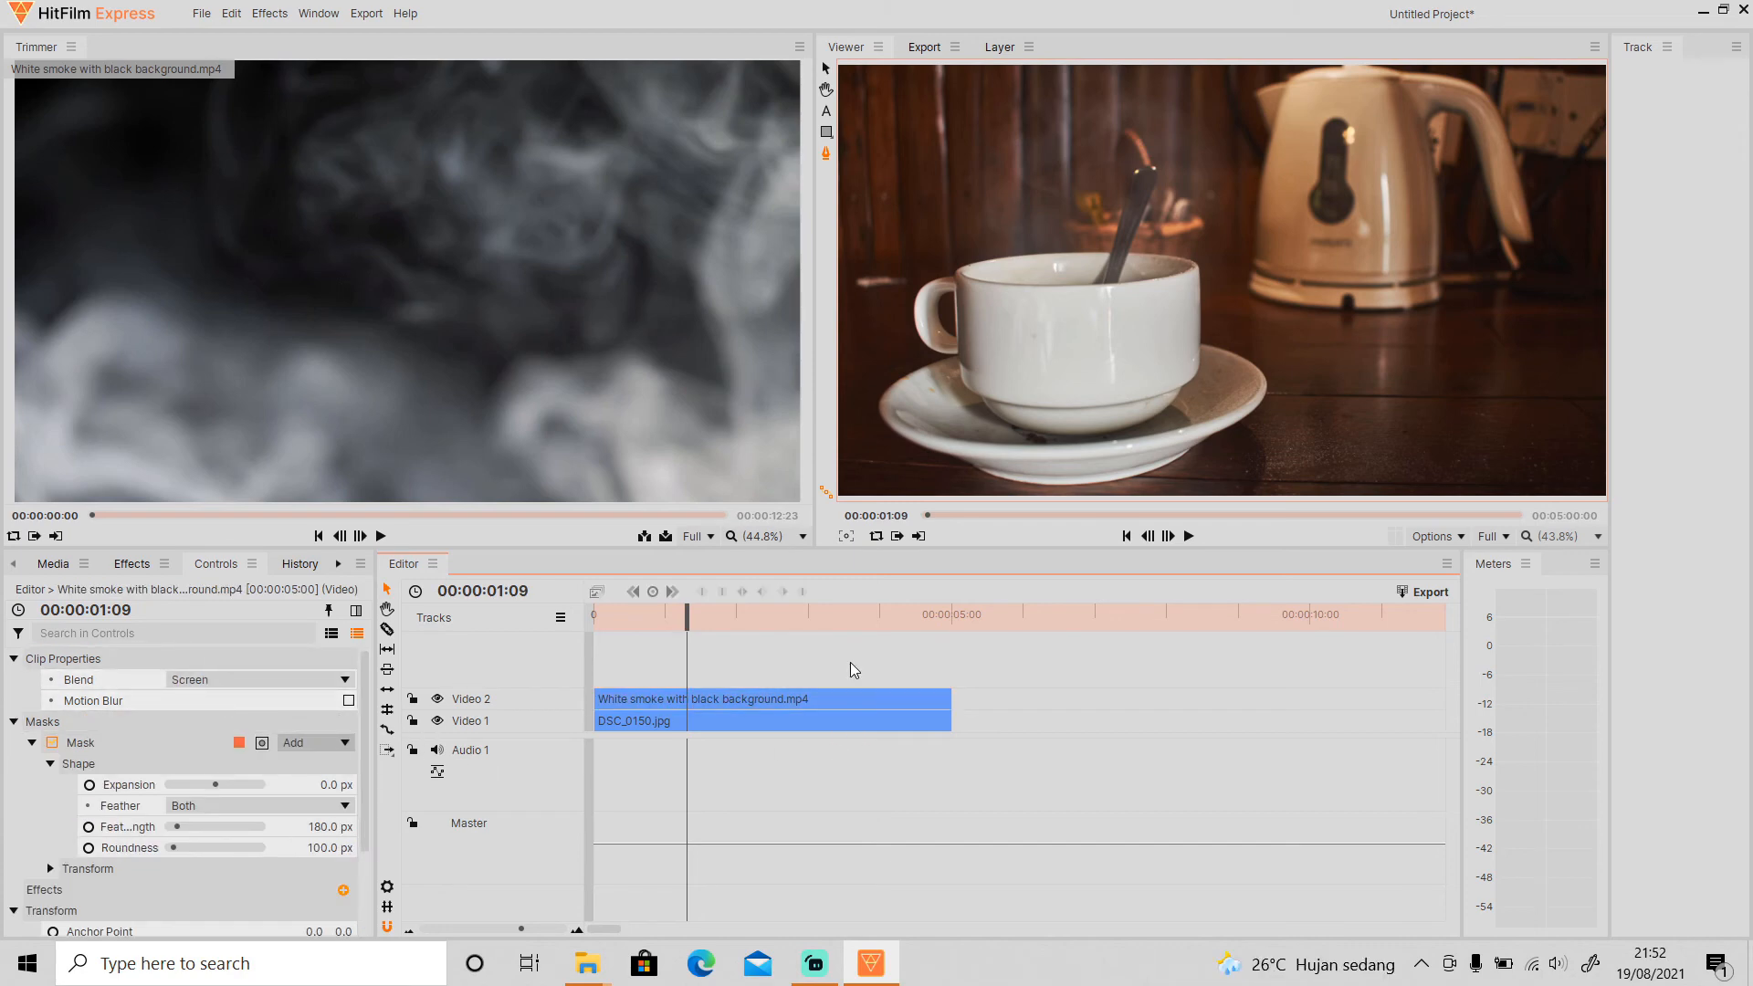